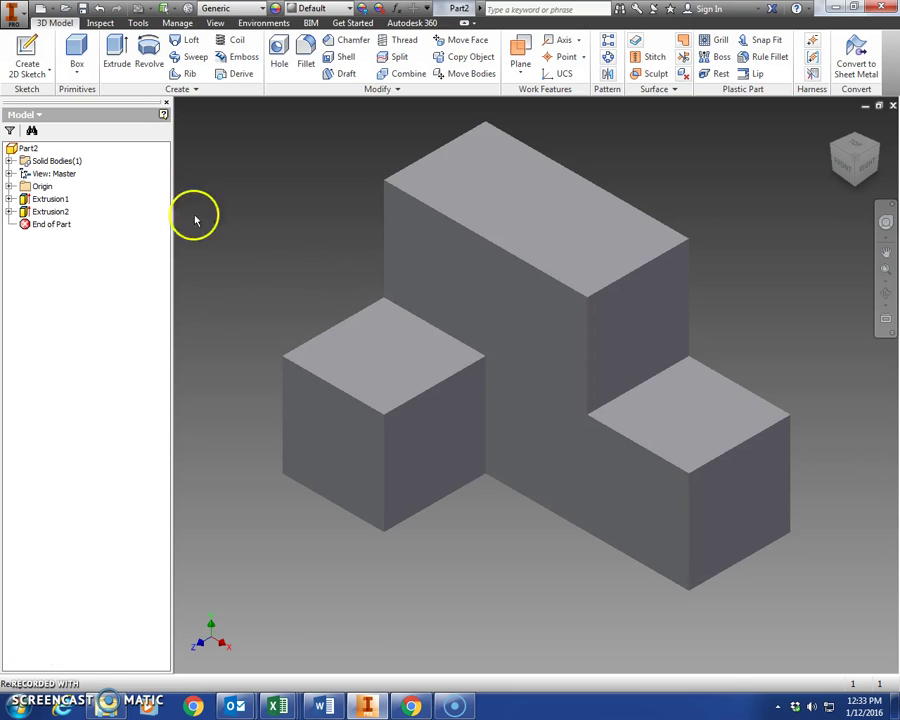
# Create a new part from the Standard (in).ipt template and start a sketch on the XY plane.
pyautogui.click(14, 14)
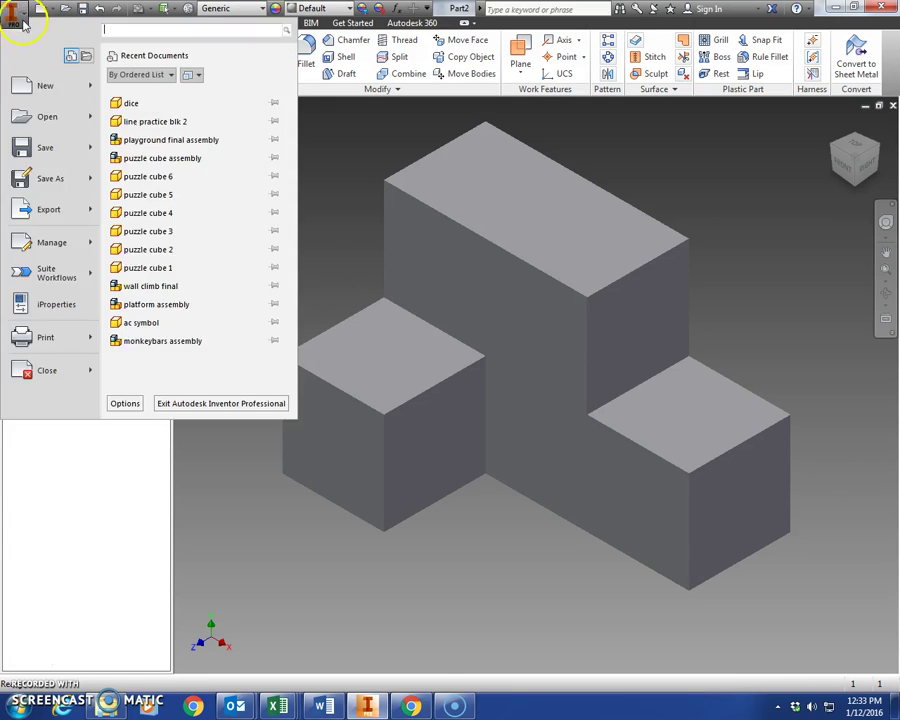
pyautogui.click(50, 90)
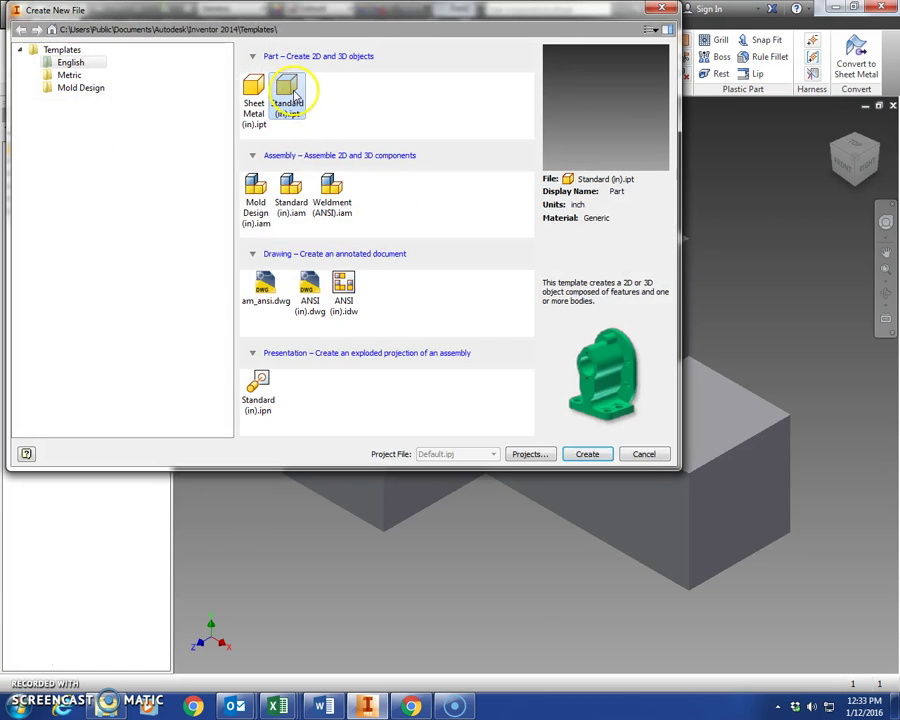
pyautogui.doubleClick(288, 92)
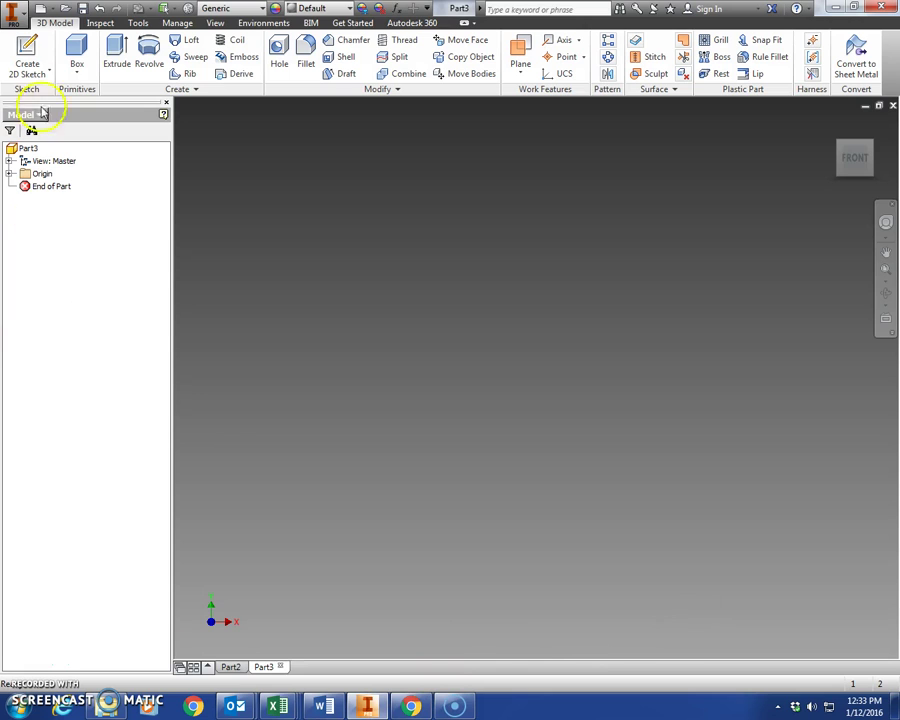
pyautogui.click(27, 50)
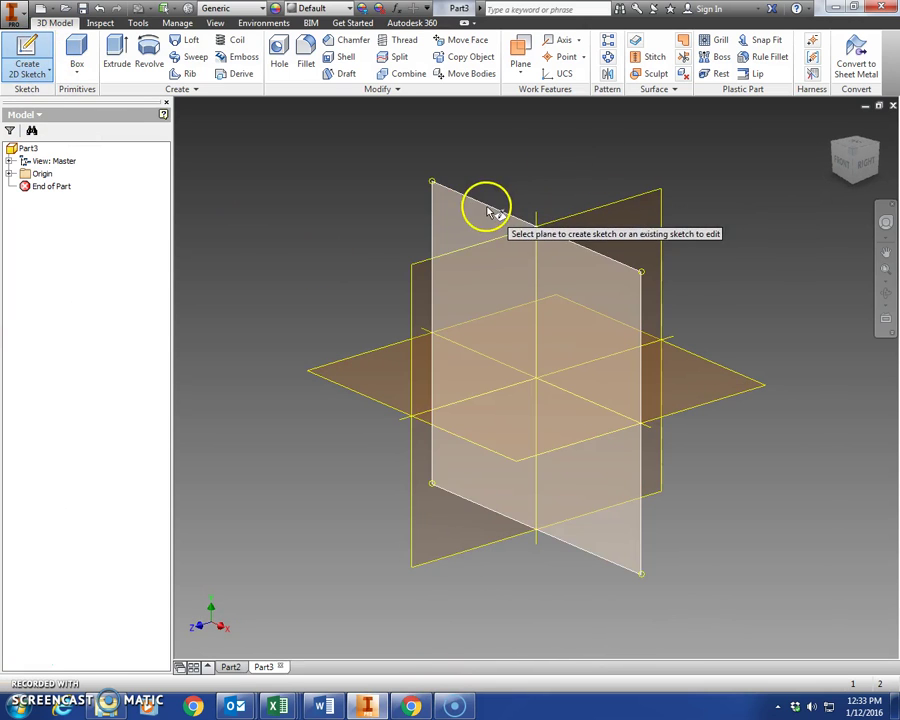
pyautogui.click(482, 210)
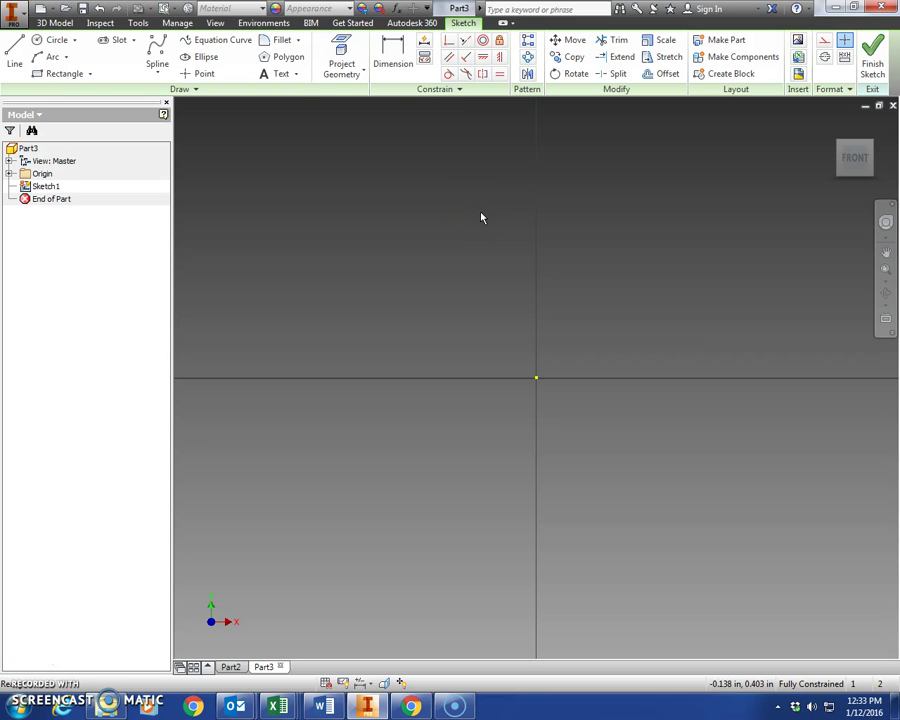
# Draw a 2.25 × 1.5 in rectangle anchored at the origin, fit the view, and finish Sketch1.
pyautogui.click(66, 74)
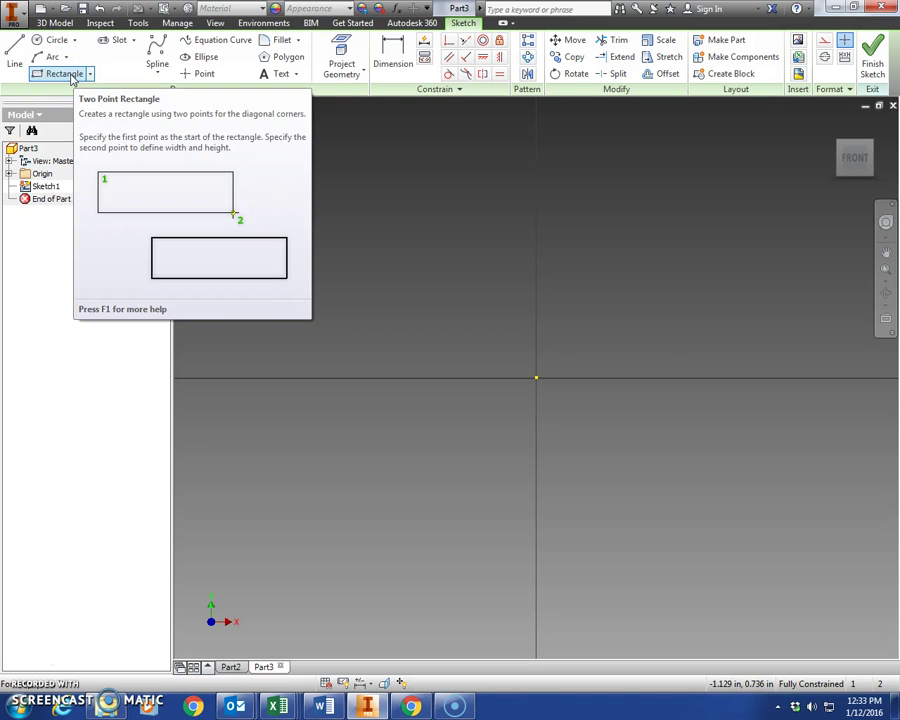
pyautogui.click(537, 378)
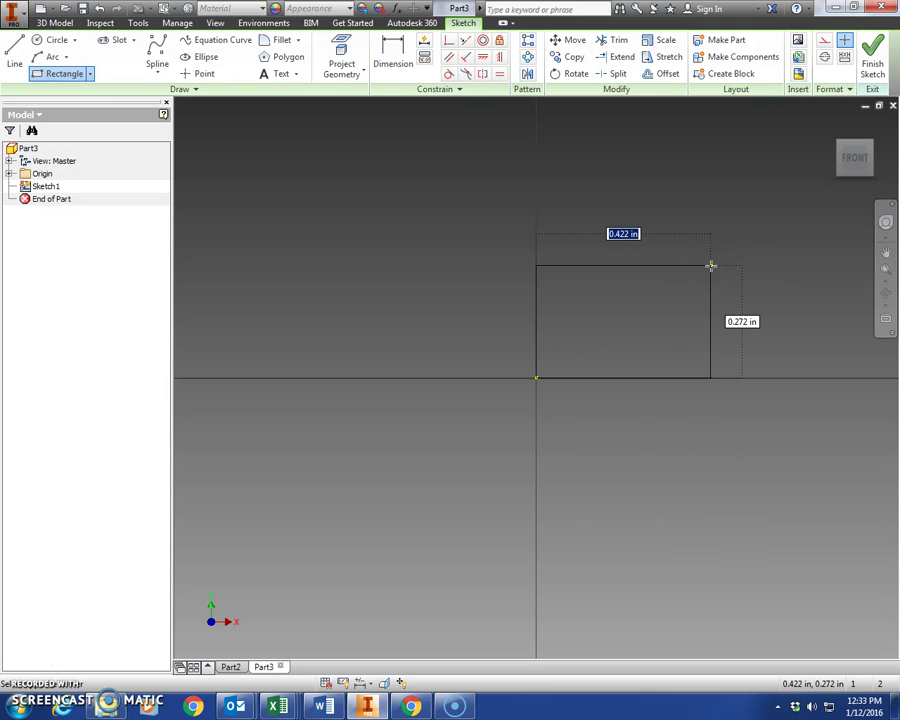
pyautogui.write('2.25')
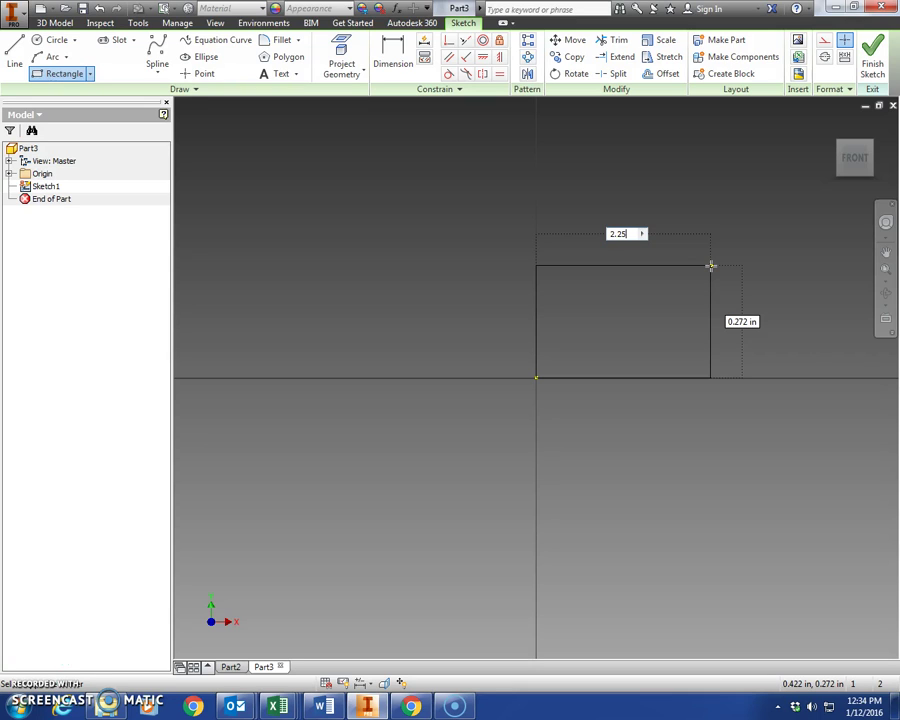
pyautogui.press('Tab')
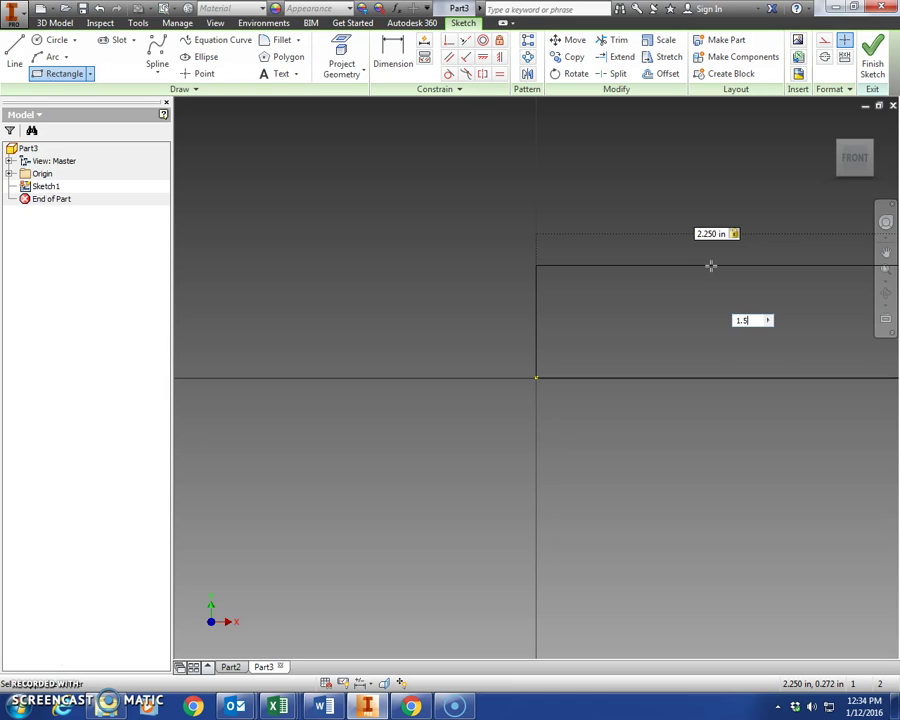
pyautogui.press('Escape')
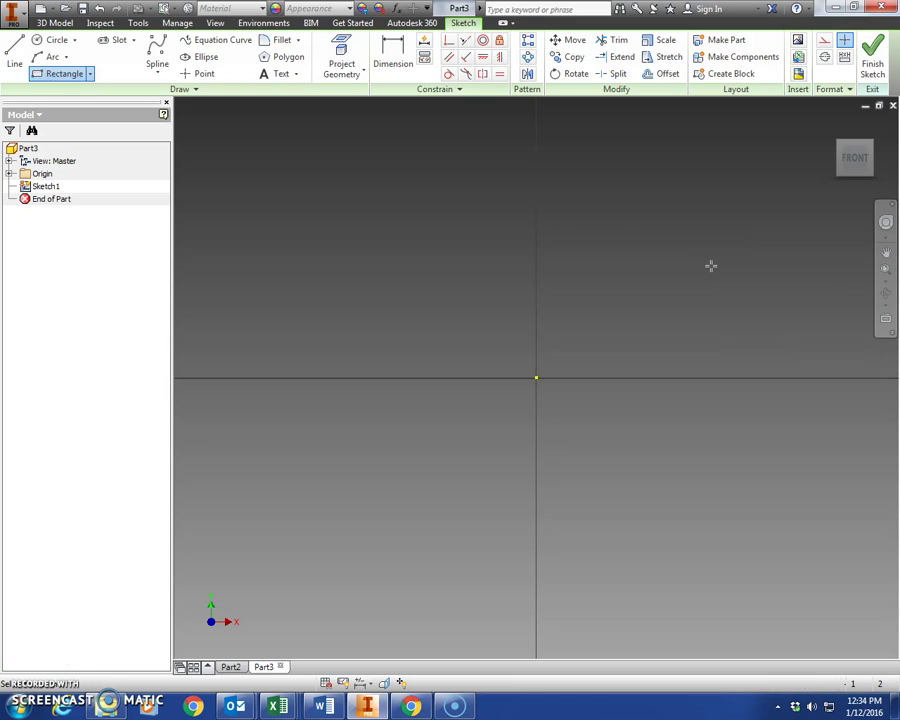
pyautogui.click(886, 272)
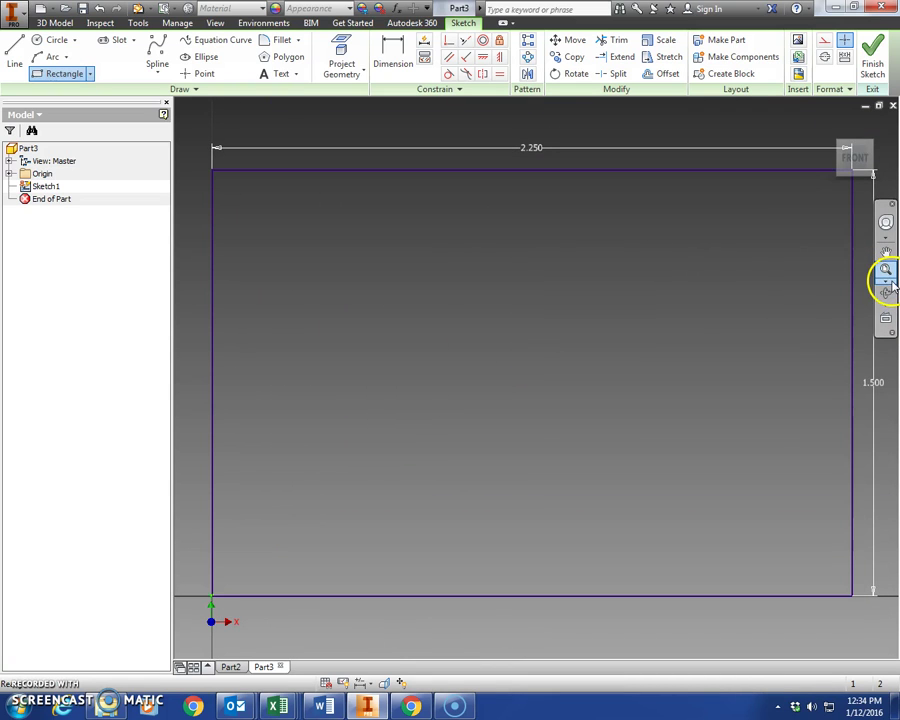
pyautogui.click(872, 55)
# Extrude the rectangle 1.5 in into a solid block and fit it in the view.
pyautogui.click(885, 272)
pyautogui.click(116, 52)
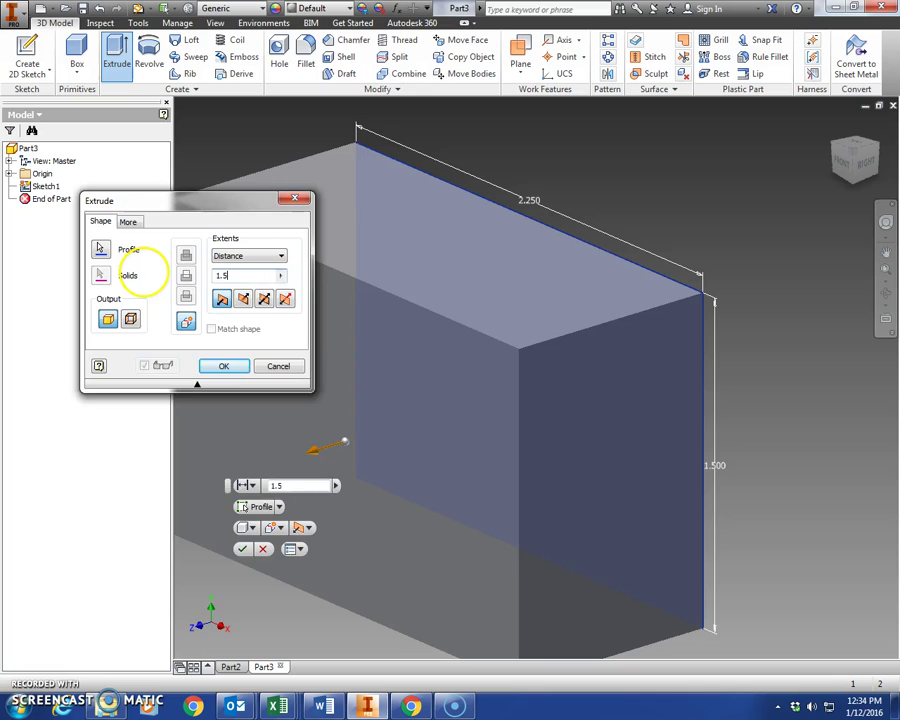
pyautogui.press('Return')
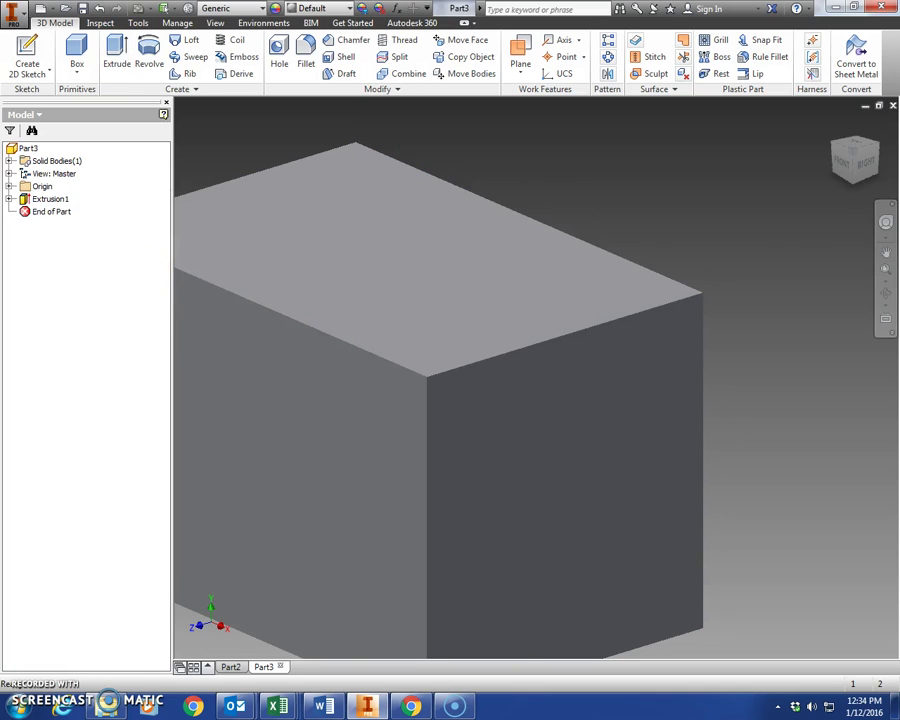
pyautogui.click(884, 270)
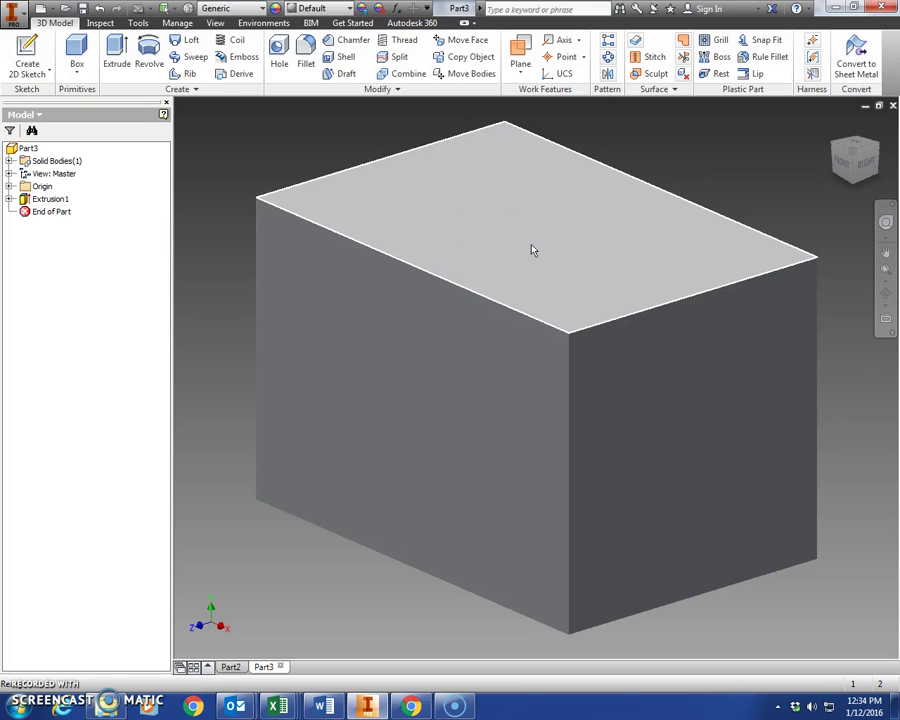
pyautogui.moveTo(532, 250)
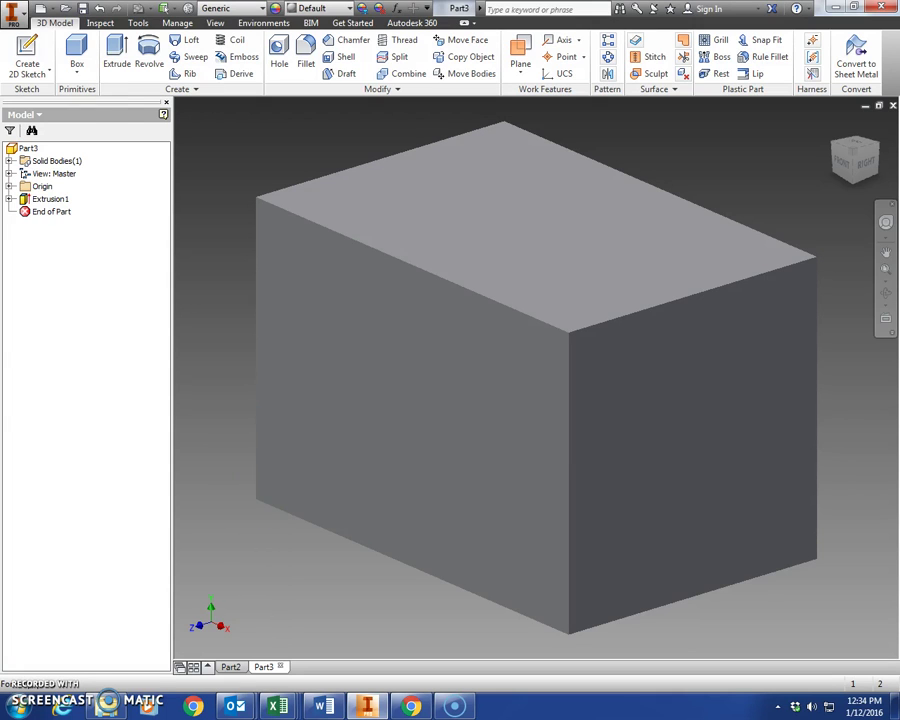
# On the block's front face, sketch a 0.75 × 0.75 in square at the lower-left corner and finish it.
pyautogui.click(30, 50)
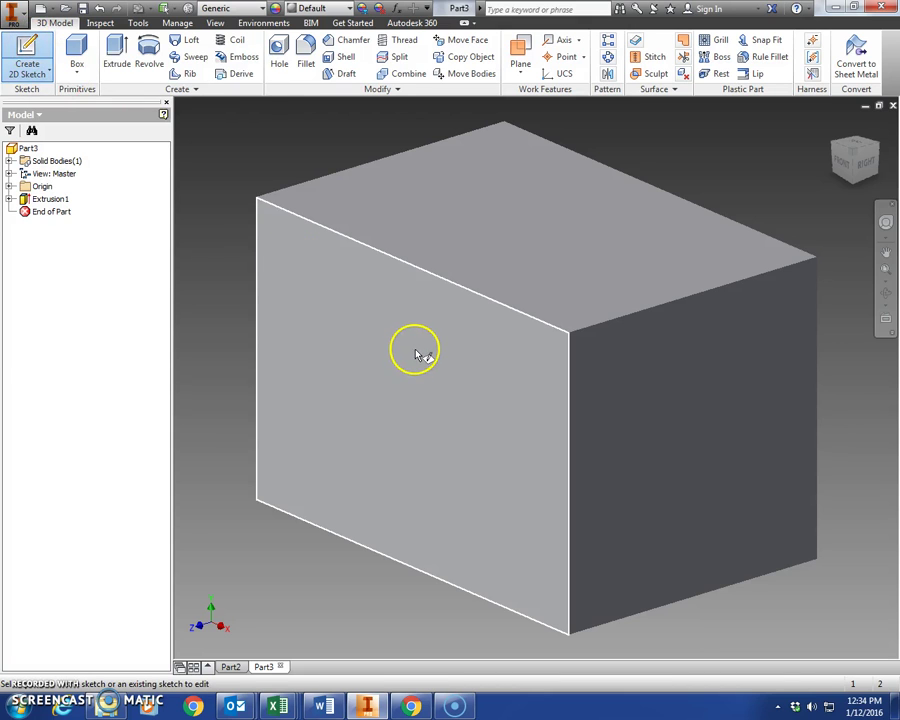
pyautogui.click(415, 350)
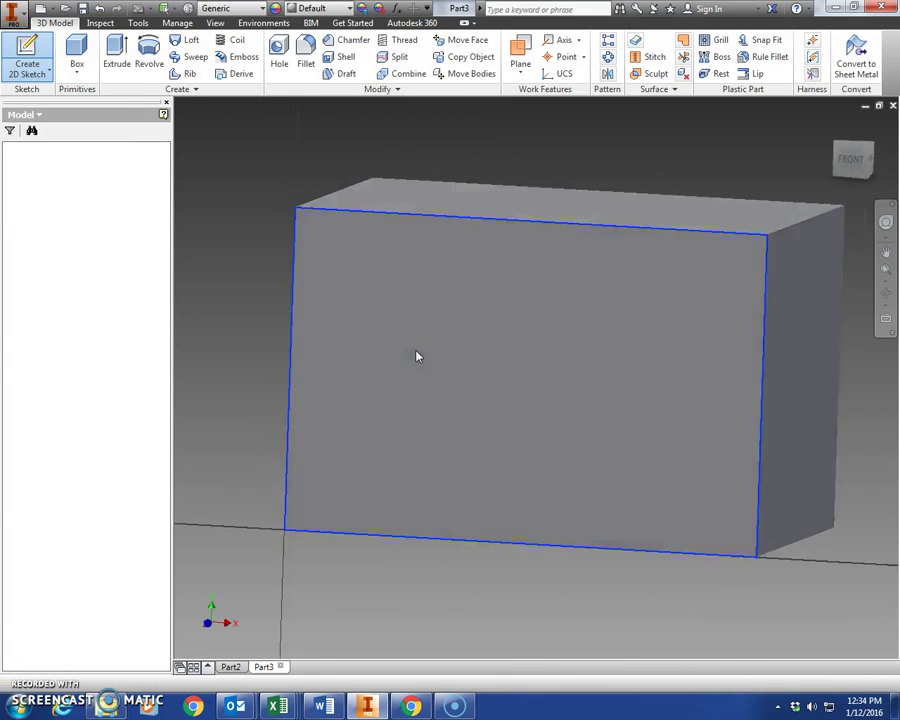
pyautogui.click(66, 74)
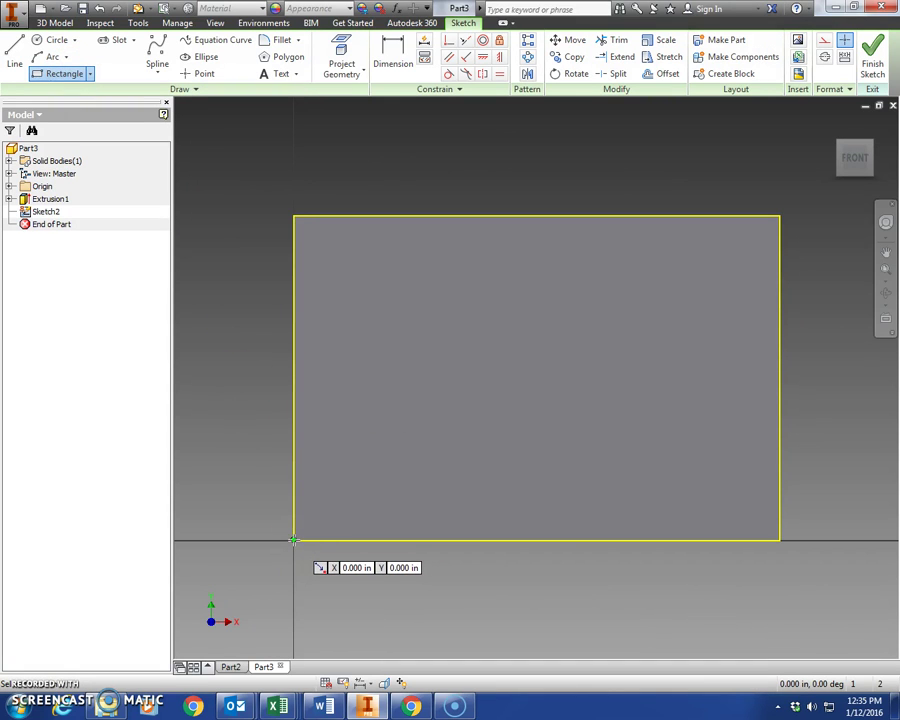
pyautogui.moveTo(293, 540)
pyautogui.mouseDown()
pyautogui.moveTo(385, 455)
pyautogui.moveTo(403, 423)
pyautogui.mouseUp()
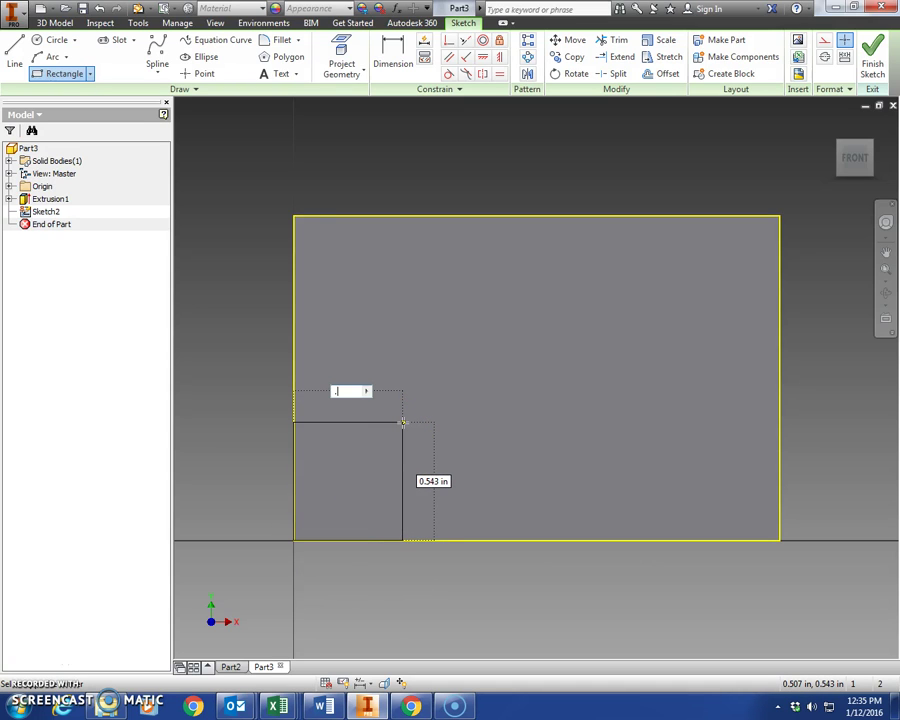
pyautogui.press('Tab')
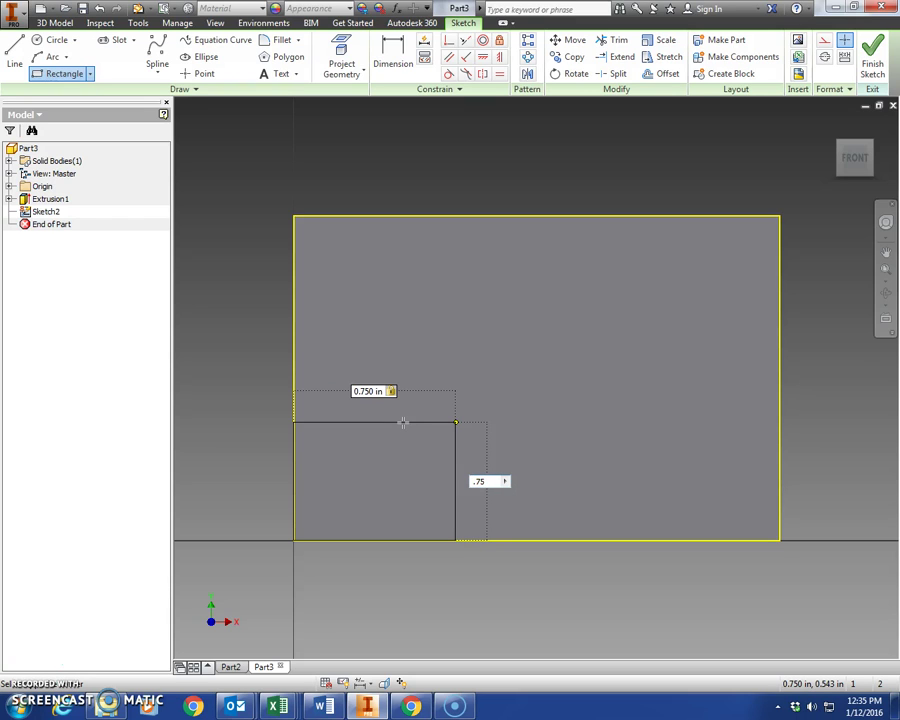
pyautogui.press('Return')
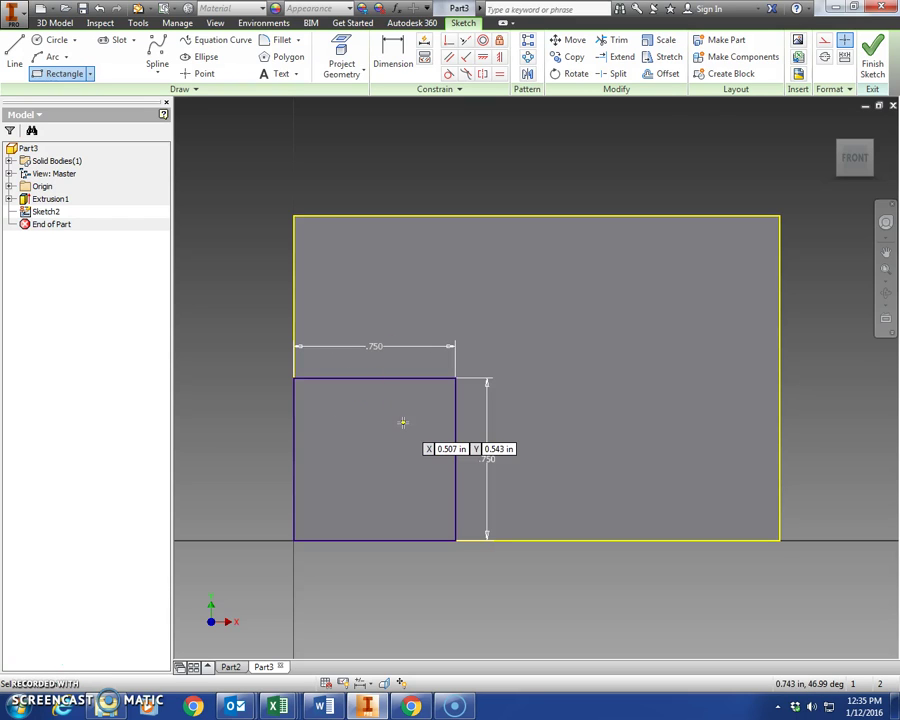
pyautogui.click(873, 56)
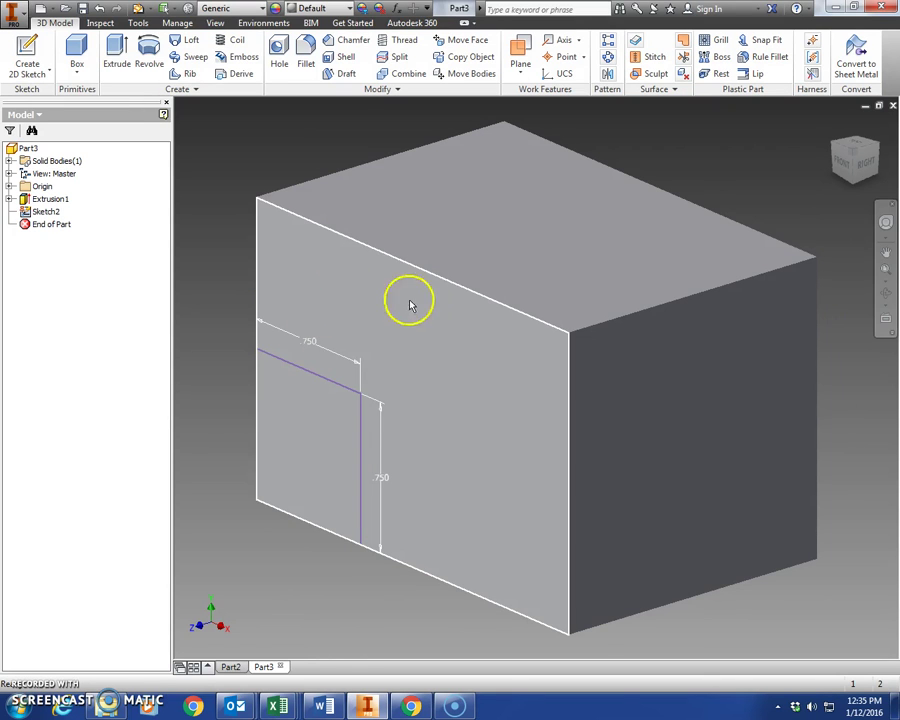
# Extrude the corner square as a cut 0.75 in deep into the block's front.
pyautogui.click(489, 463)
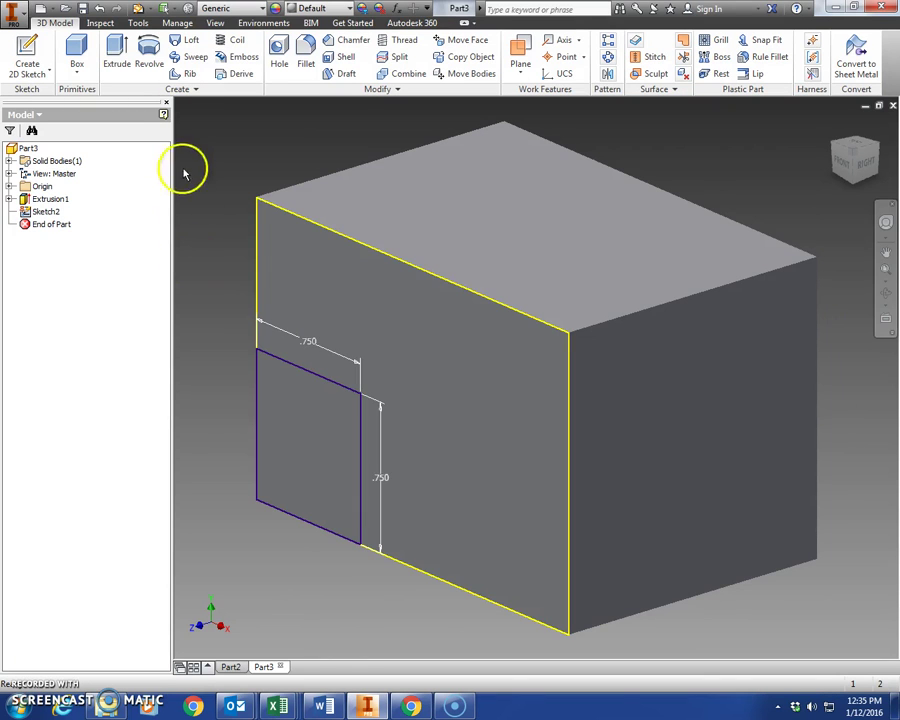
pyautogui.click(116, 50)
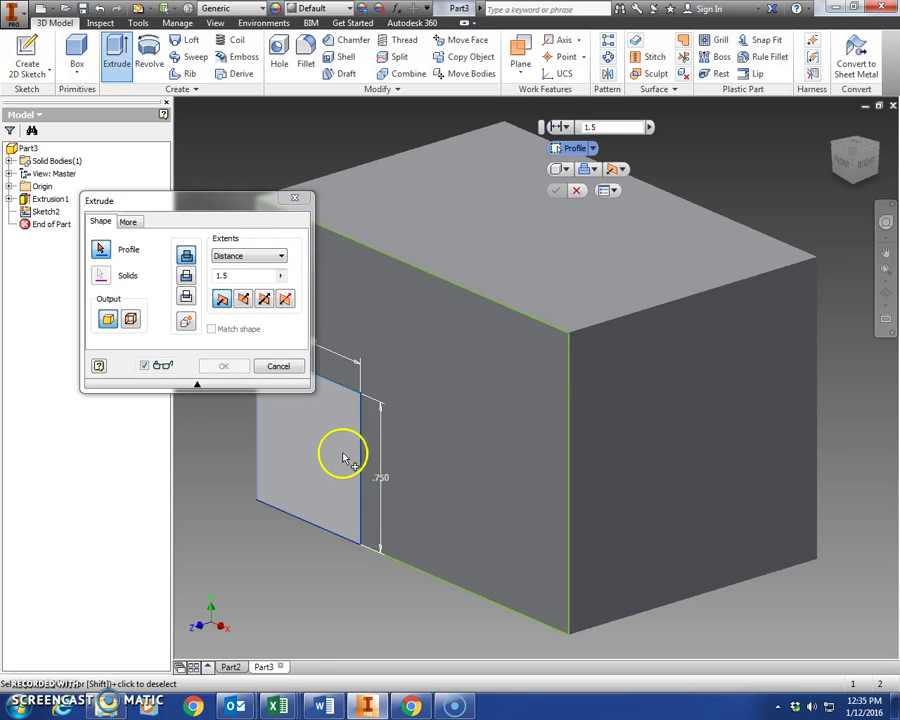
pyautogui.click(437, 425)
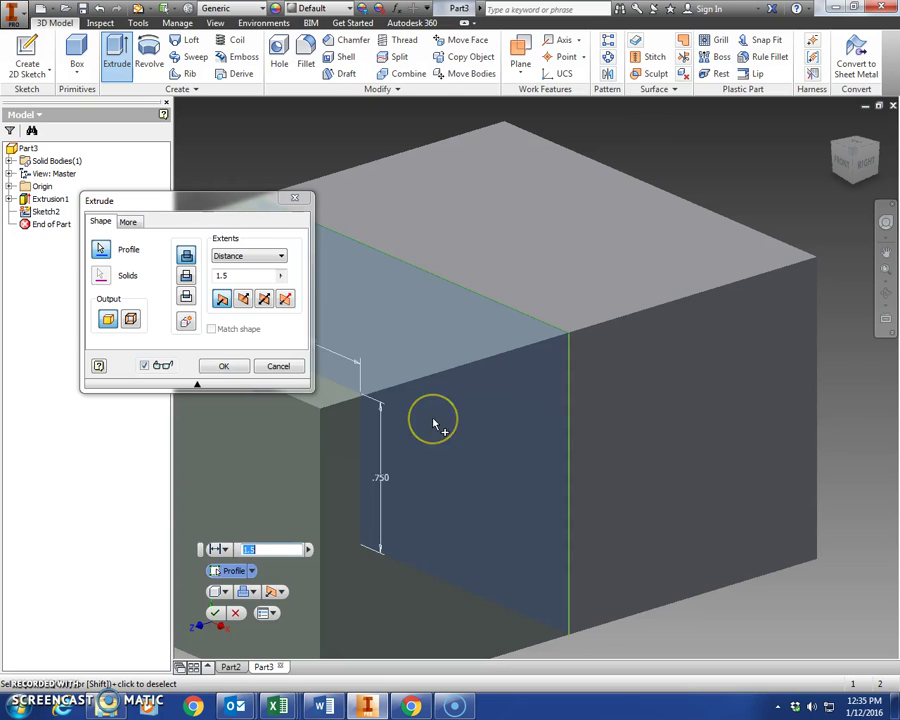
pyautogui.click(245, 299)
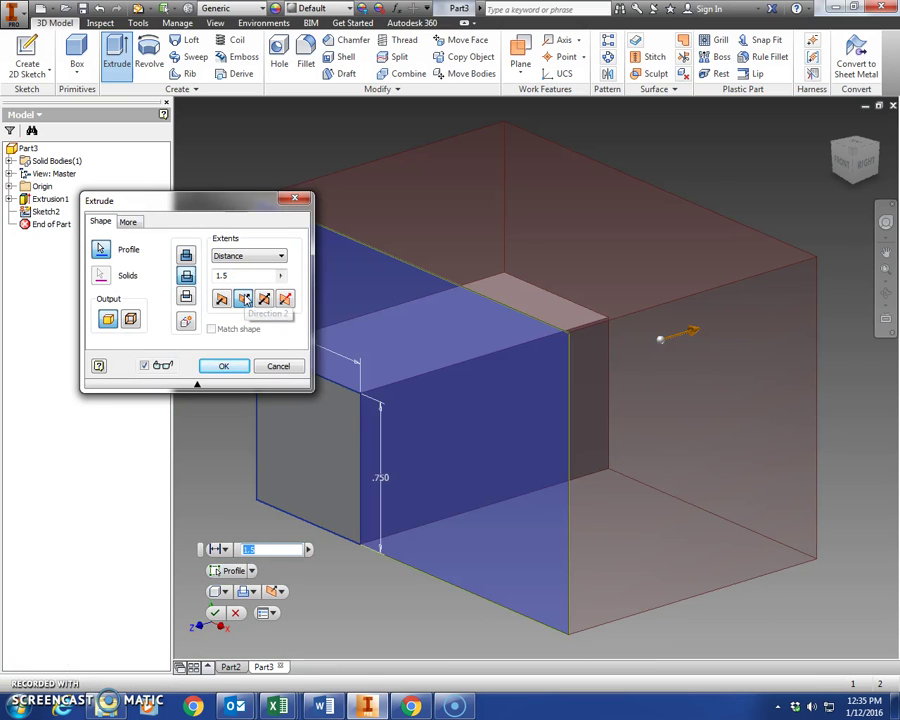
pyautogui.click(186, 276)
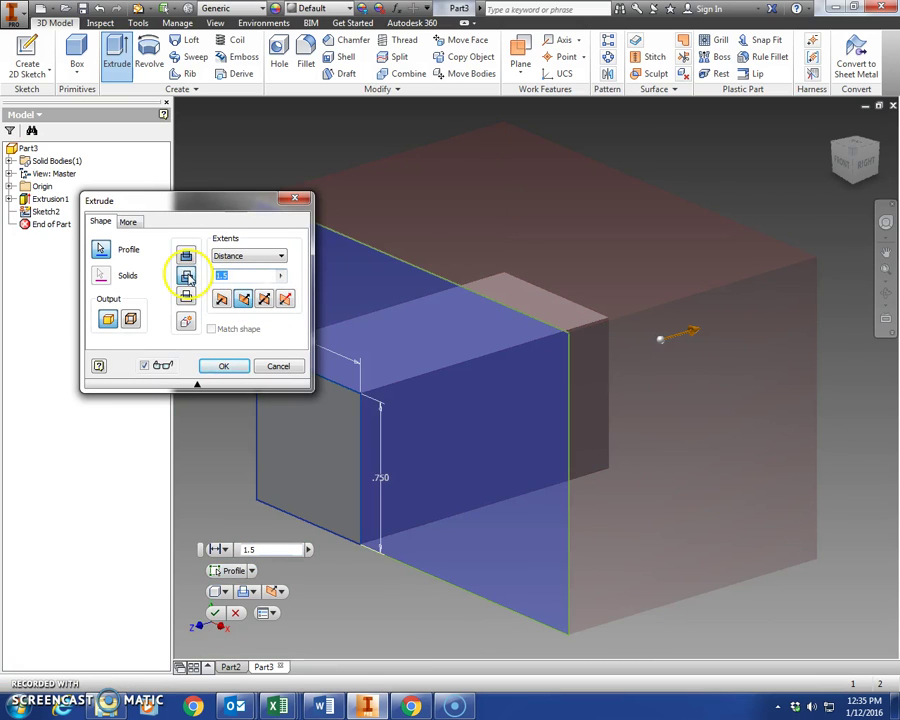
pyautogui.write('.75')
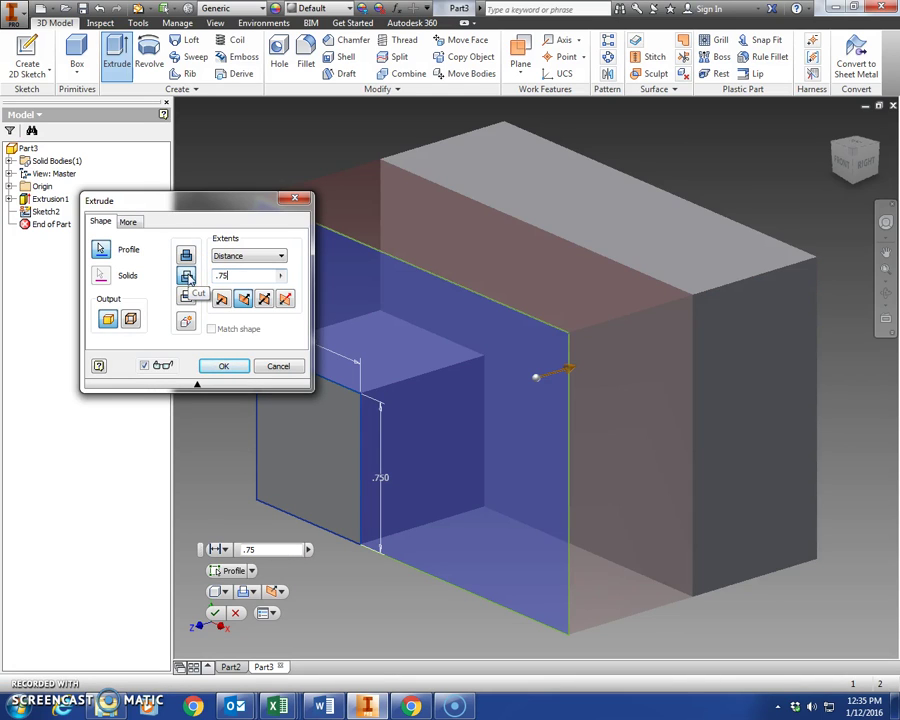
pyautogui.click(243, 300)
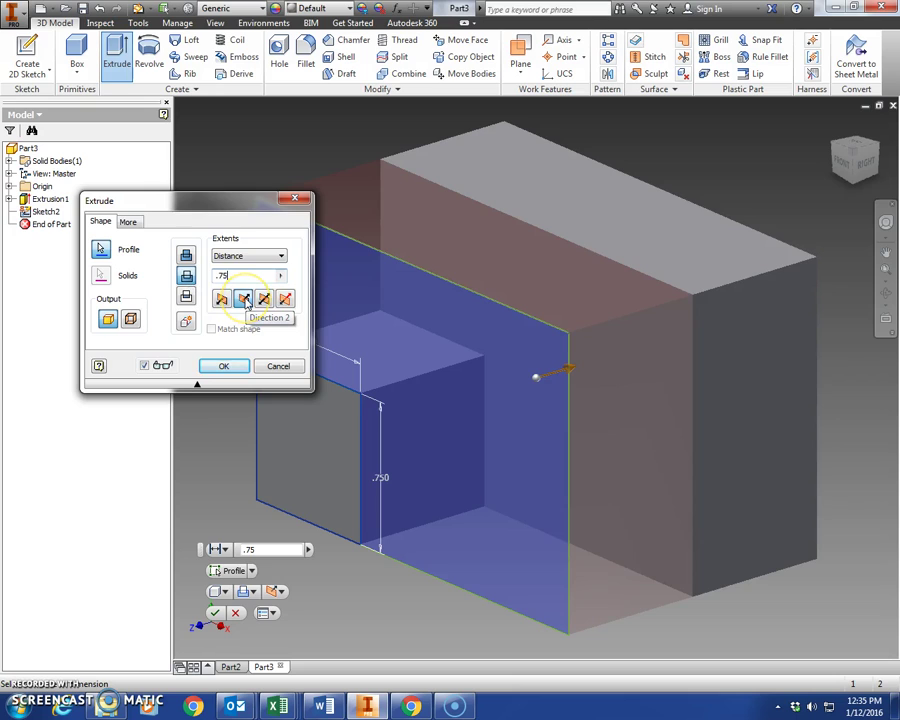
pyautogui.click(242, 276)
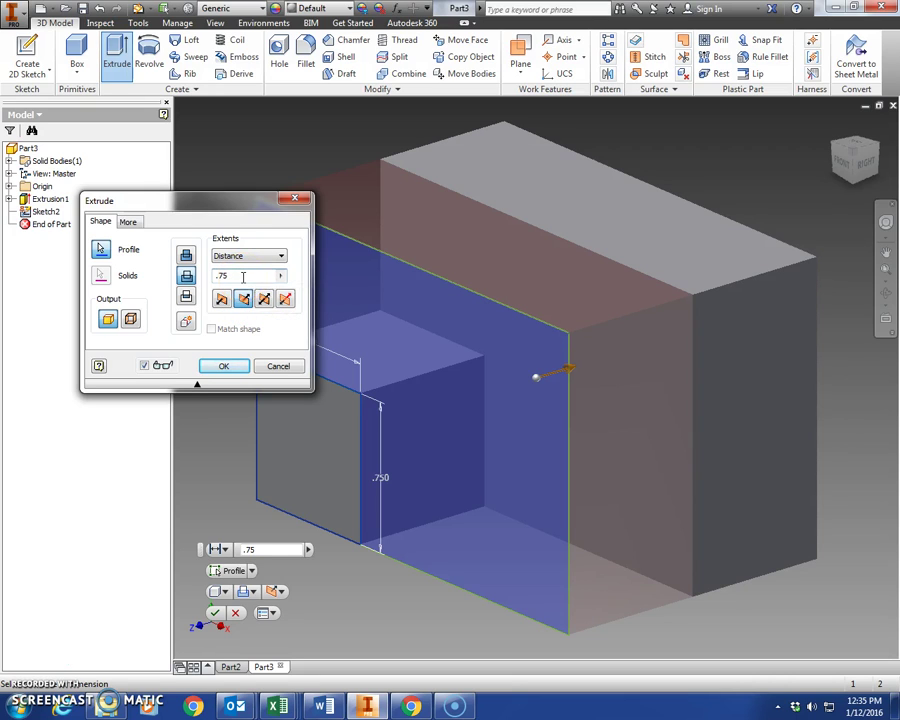
pyautogui.click(225, 367)
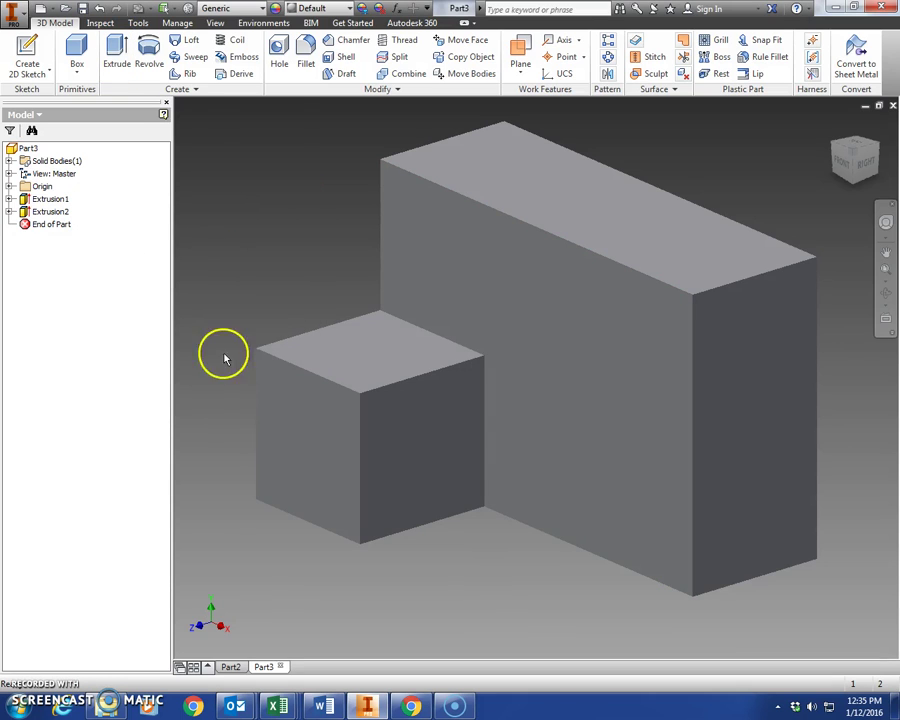
pyautogui.click(234, 667)
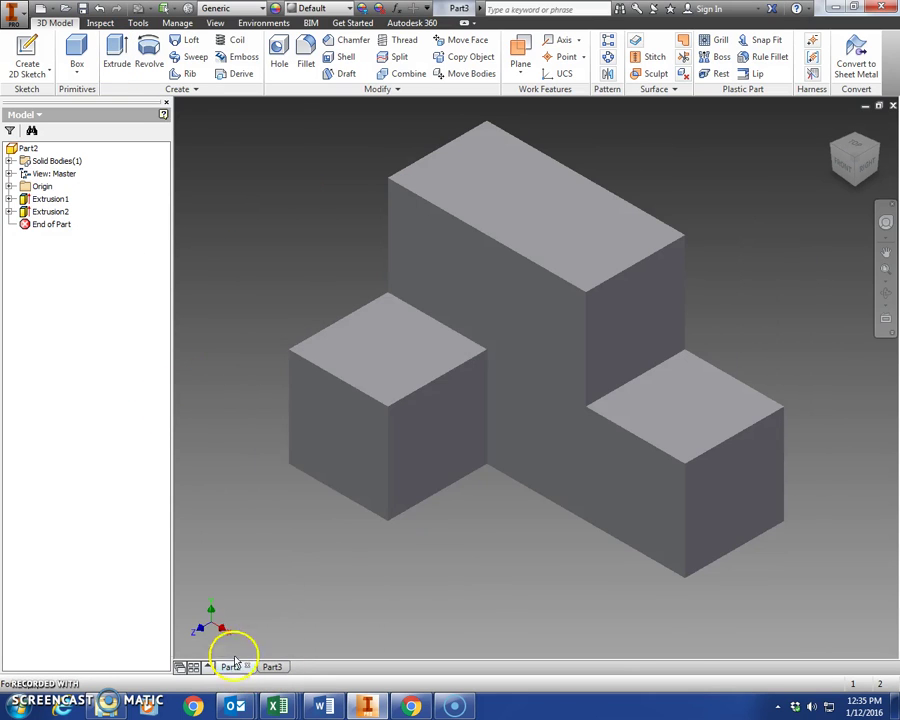
pyautogui.click(271, 666)
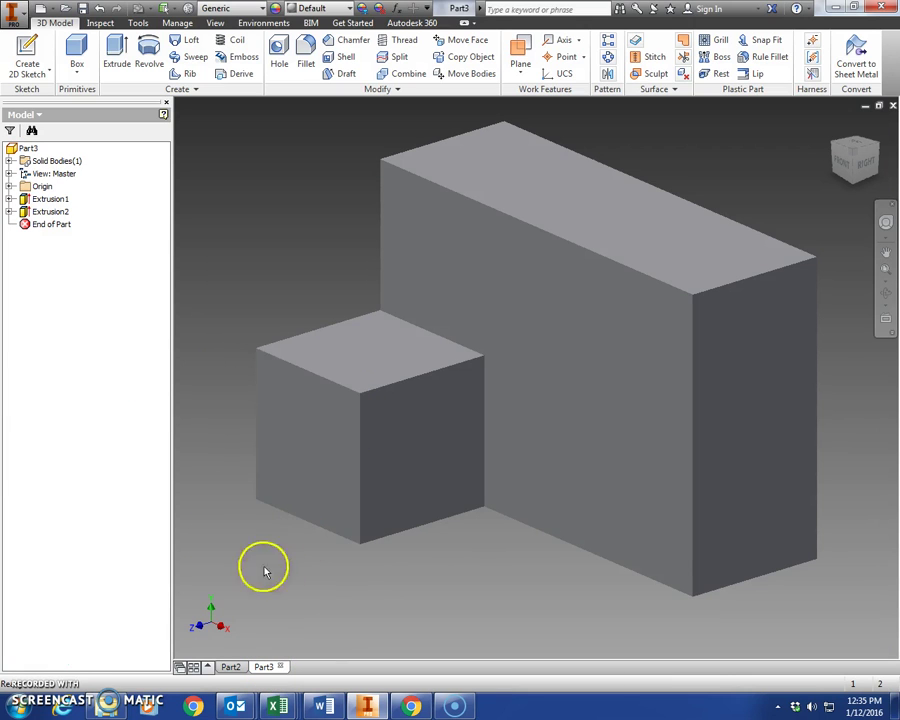
pyautogui.click(231, 667)
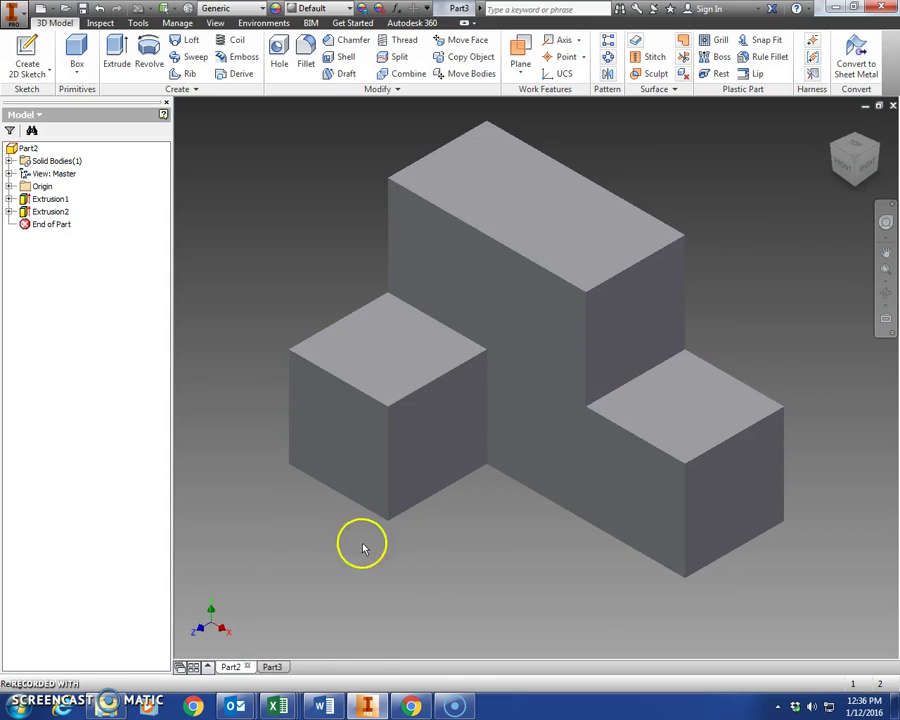
pyautogui.click(274, 667)
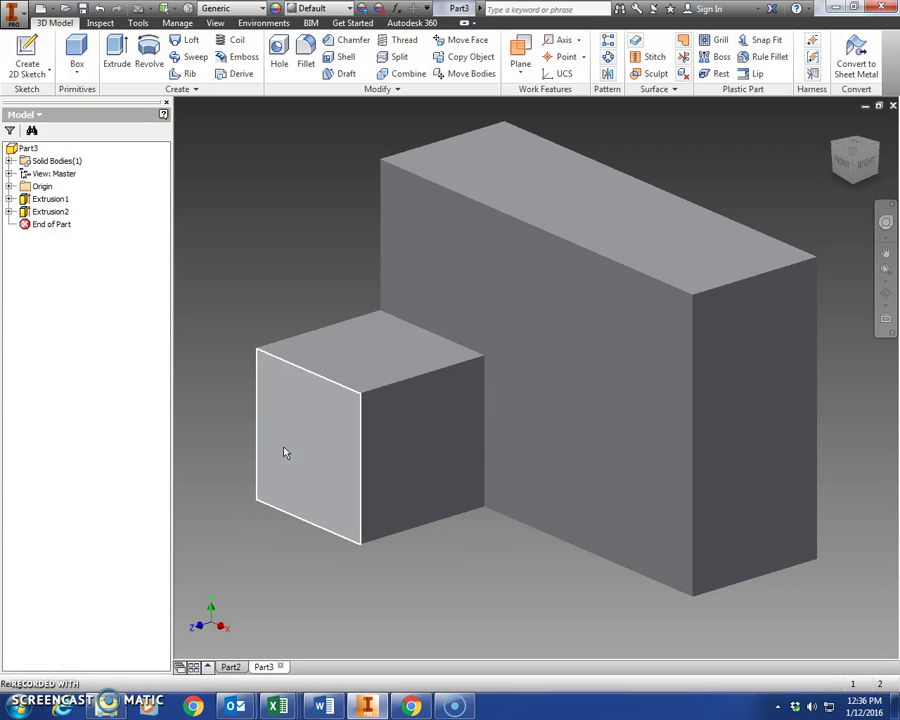
pyautogui.moveTo(284, 452)
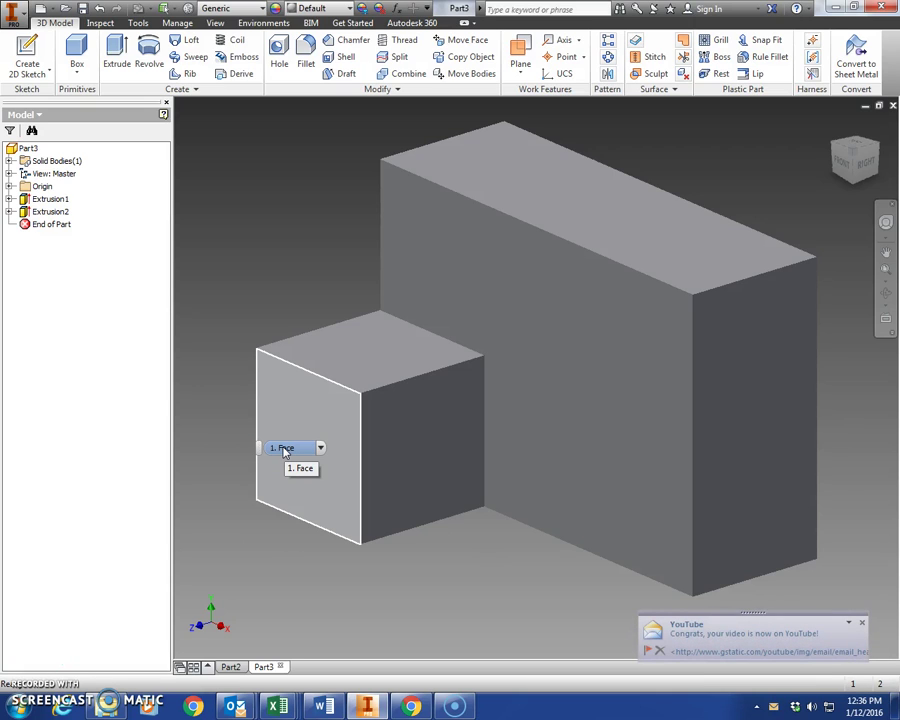
# Sketch a 0.75 × 0.75 in square from the front face's top-right corner and finish Sketch3.
pyautogui.click(30, 45)
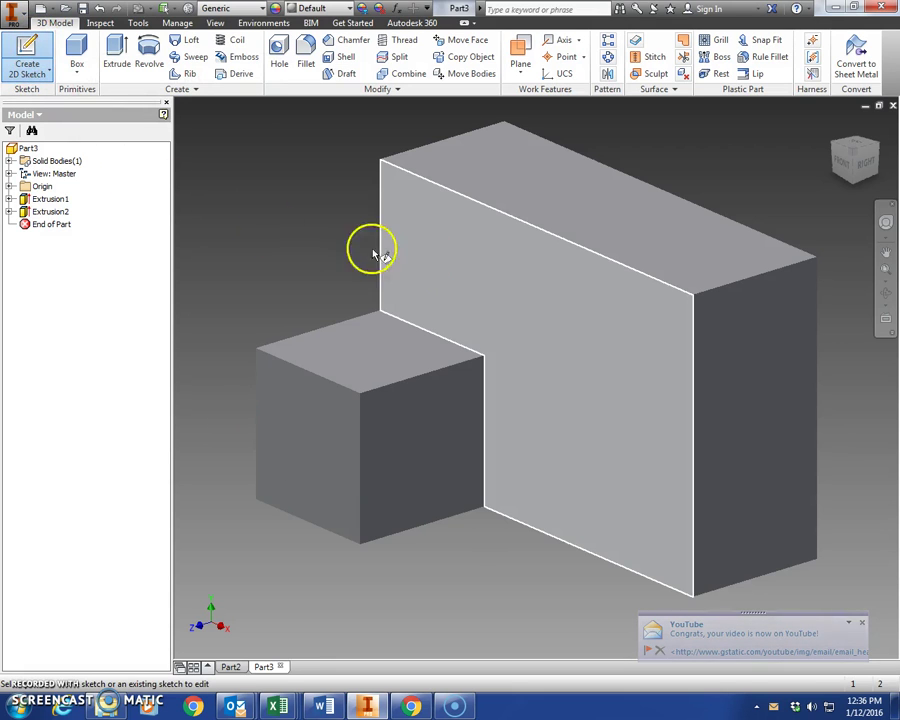
pyautogui.click(547, 290)
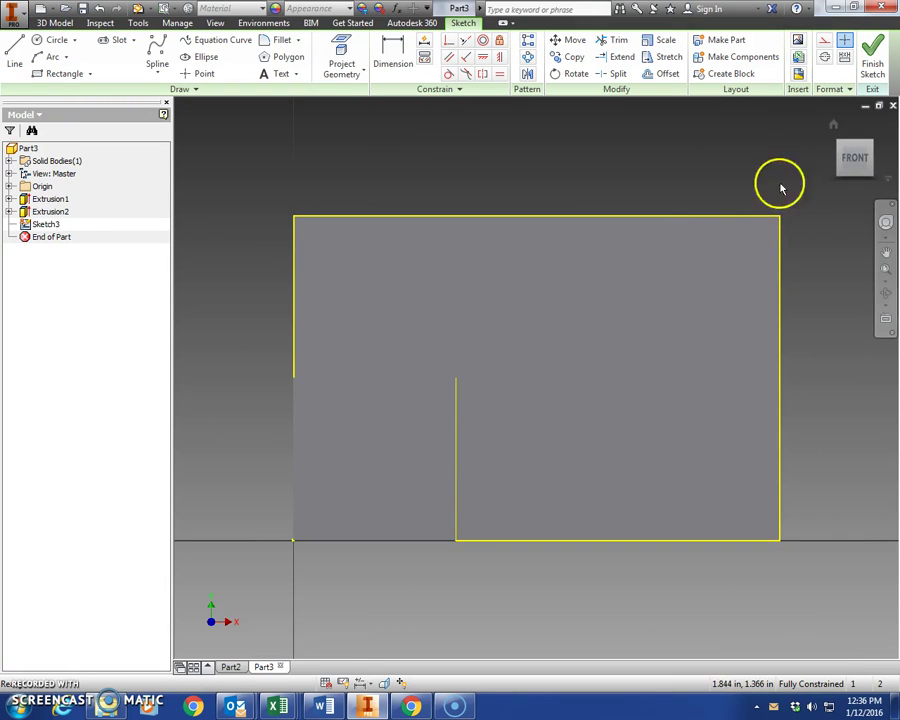
pyautogui.click(53, 74)
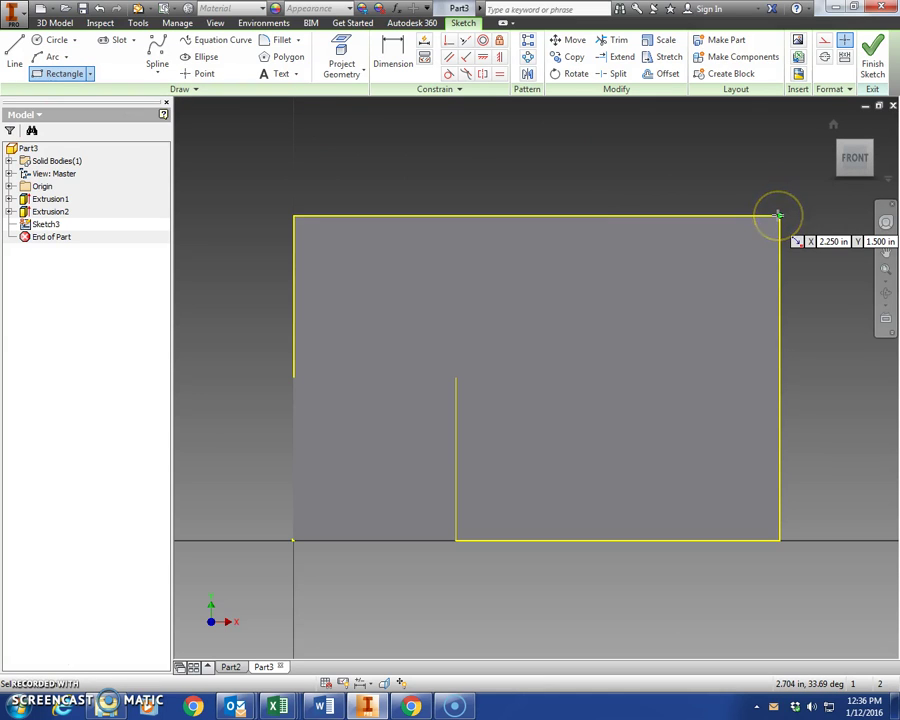
pyautogui.moveTo(779, 215)
pyautogui.mouseDown()
pyautogui.moveTo(754, 240)
pyautogui.moveTo(676, 274)
pyautogui.moveTo(633, 348)
pyautogui.mouseUp()
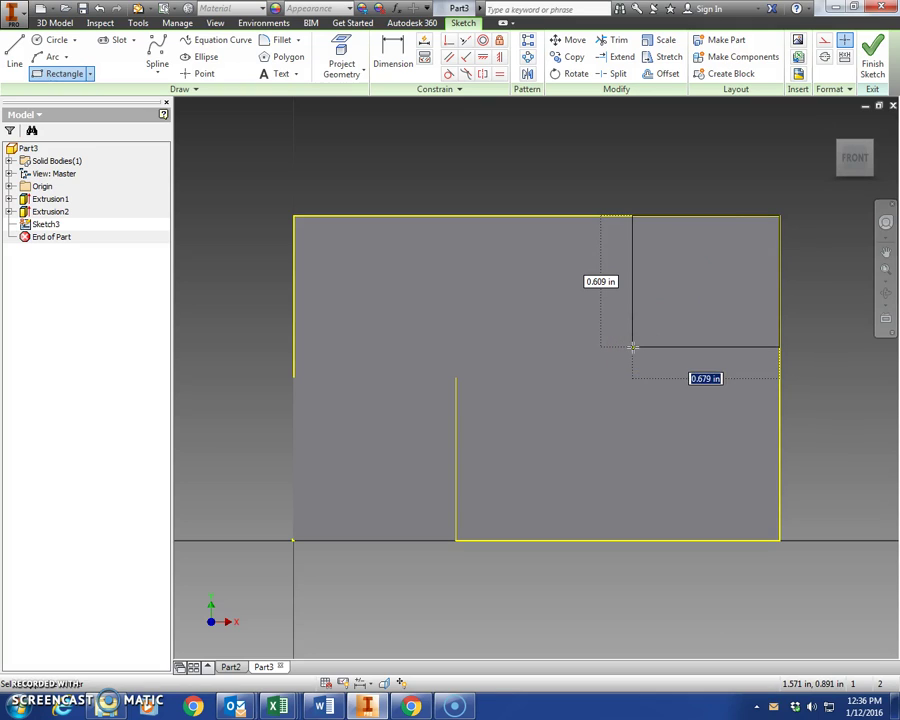
pyautogui.press('Tab')
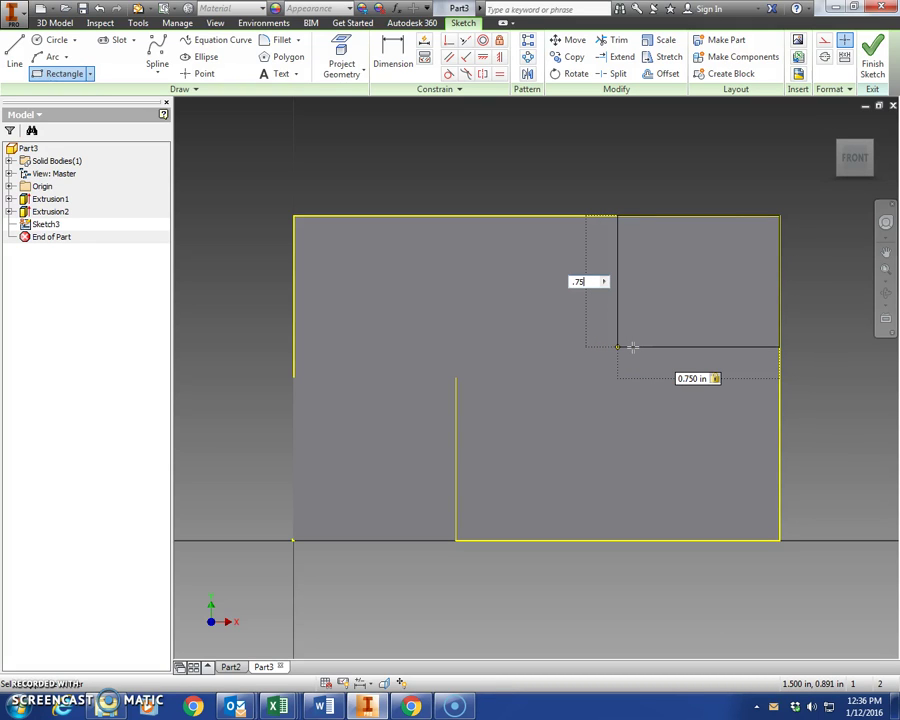
pyautogui.write('.75')
pyautogui.press('Return')
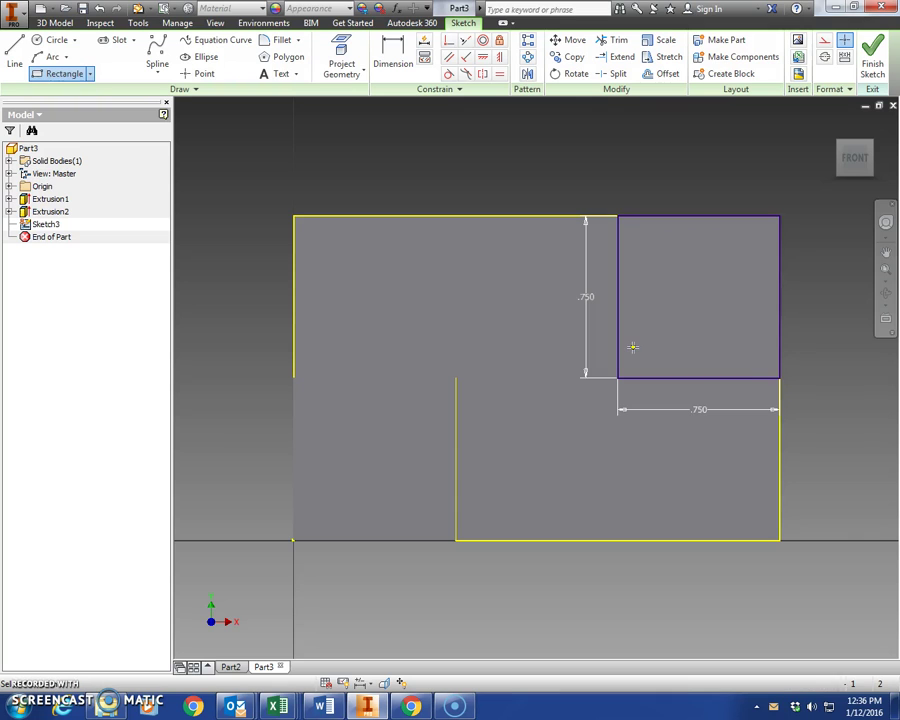
pyautogui.click(874, 55)
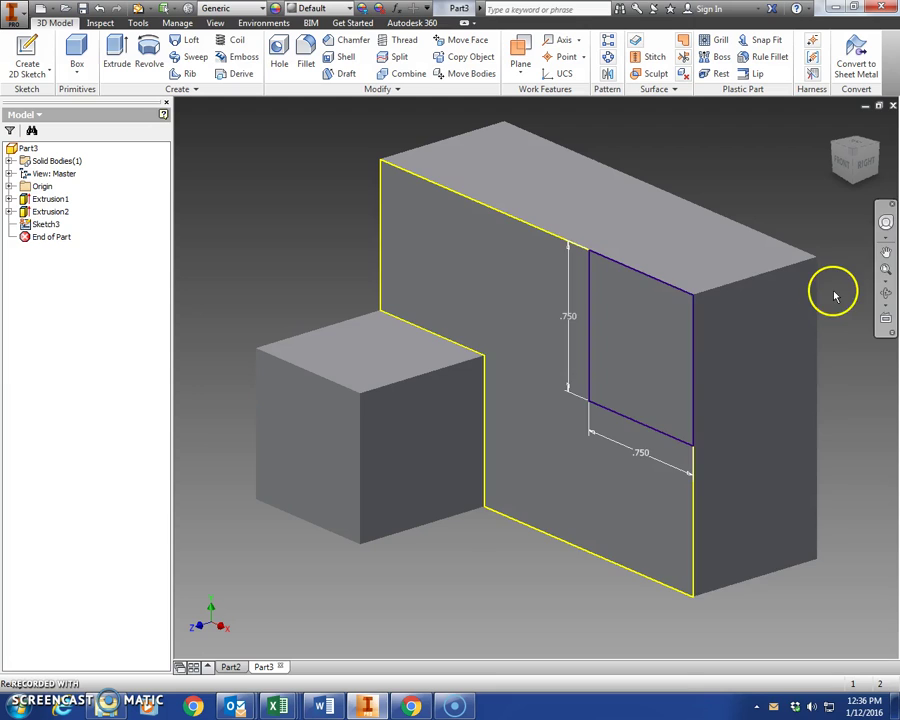
# Extrude the new square as a flipped cut with Extents set to All through the block.
pyautogui.click(115, 52)
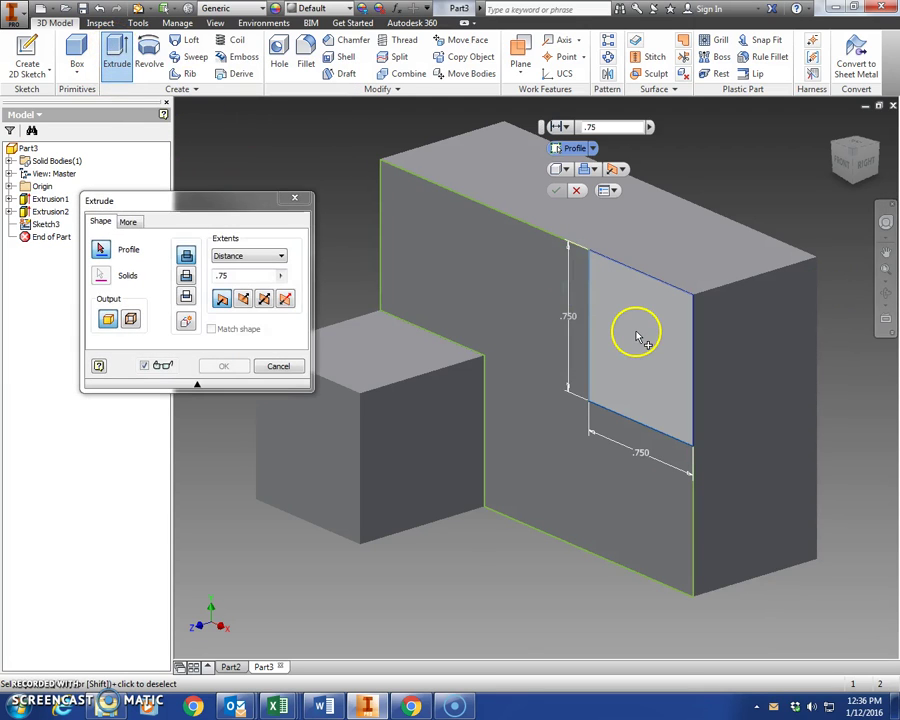
pyautogui.click(640, 335)
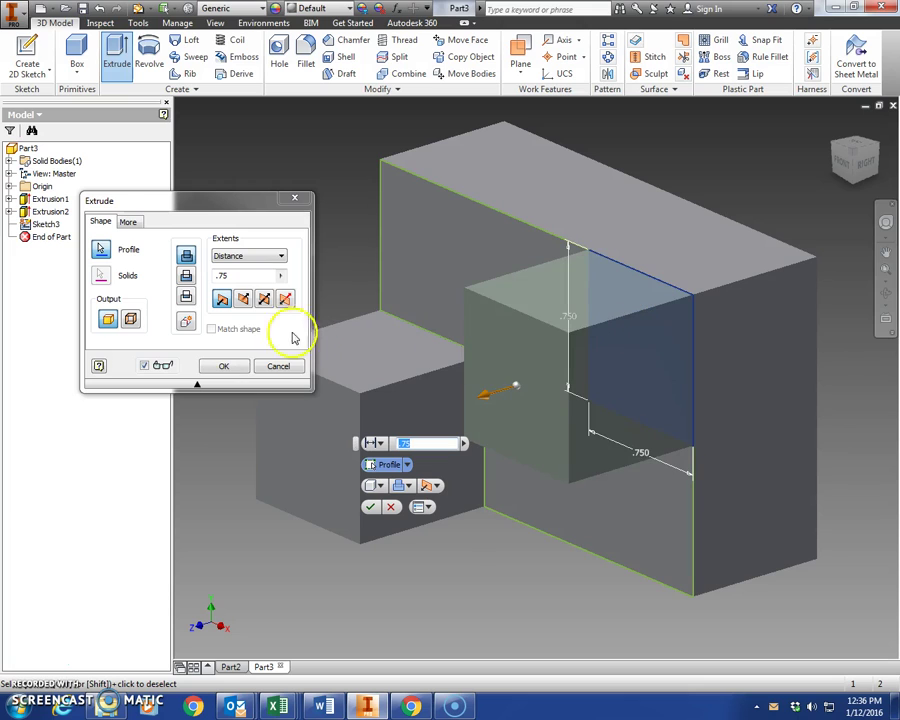
pyautogui.click(243, 300)
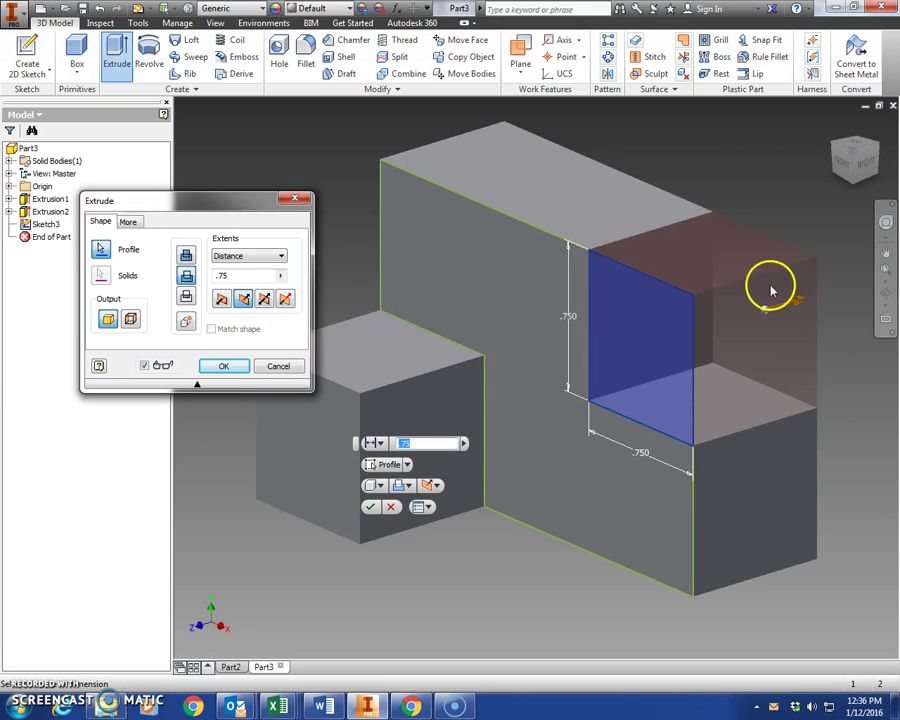
pyautogui.click(238, 256)
pyautogui.click(228, 306)
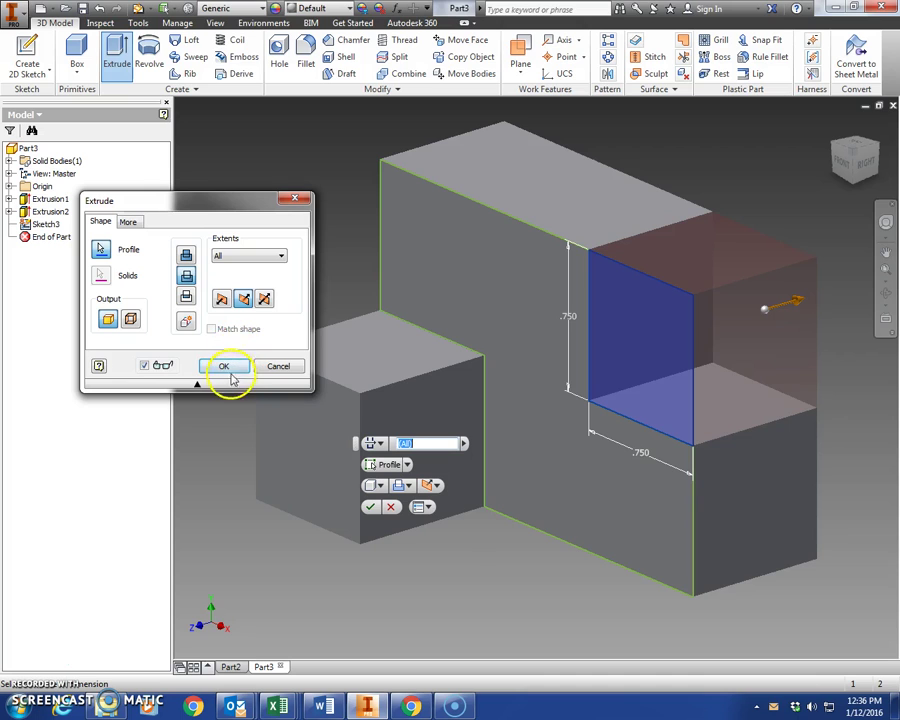
pyautogui.click(227, 367)
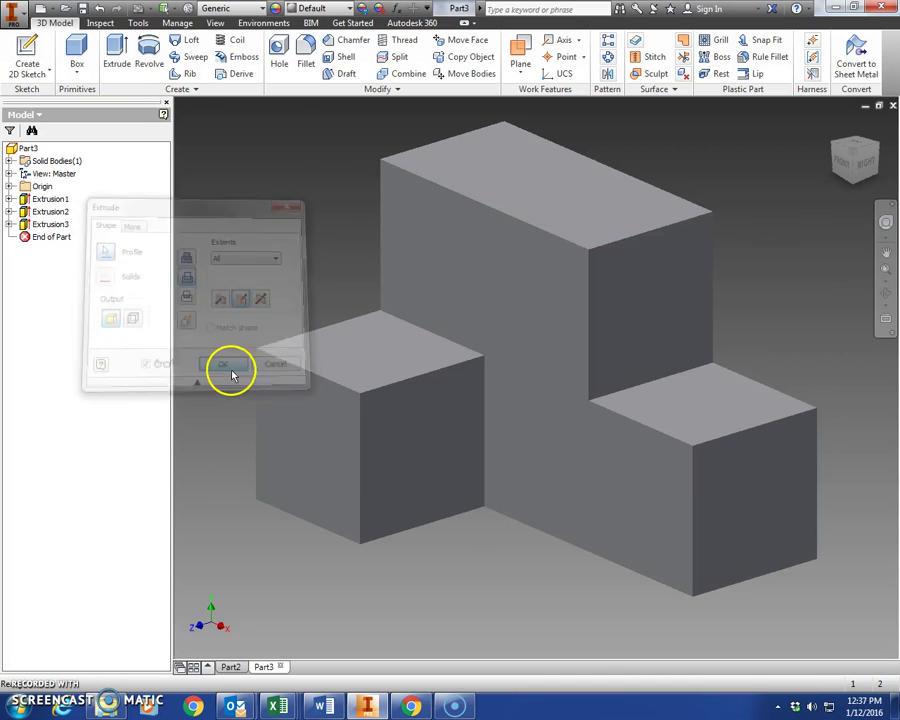
# Return Part3 to its home isometric view and compare it against the example Part2.
pyautogui.click(833, 125)
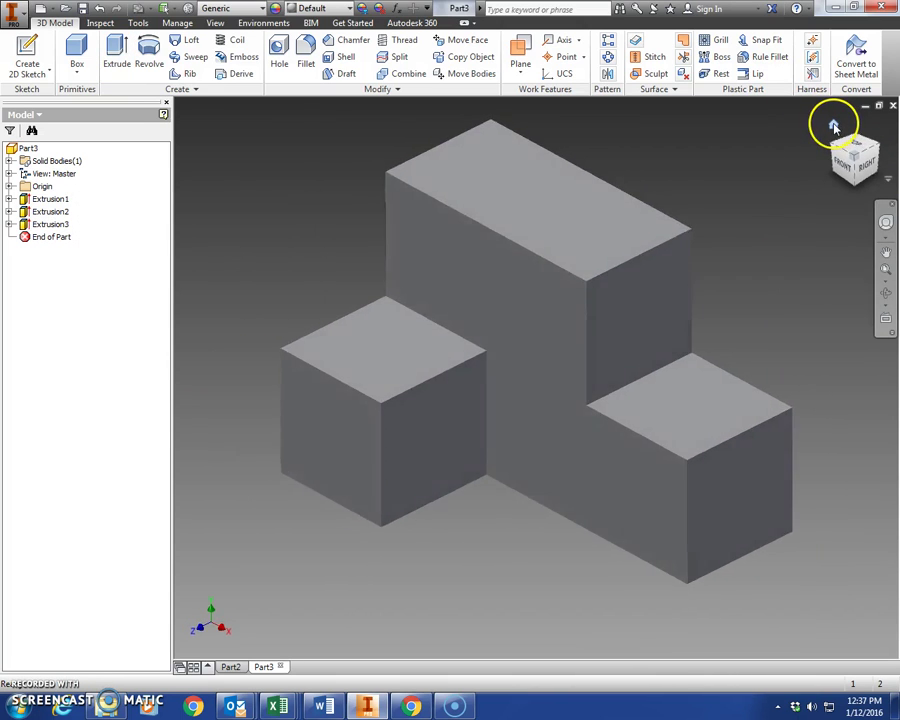
pyautogui.click(229, 667)
pyautogui.click(264, 665)
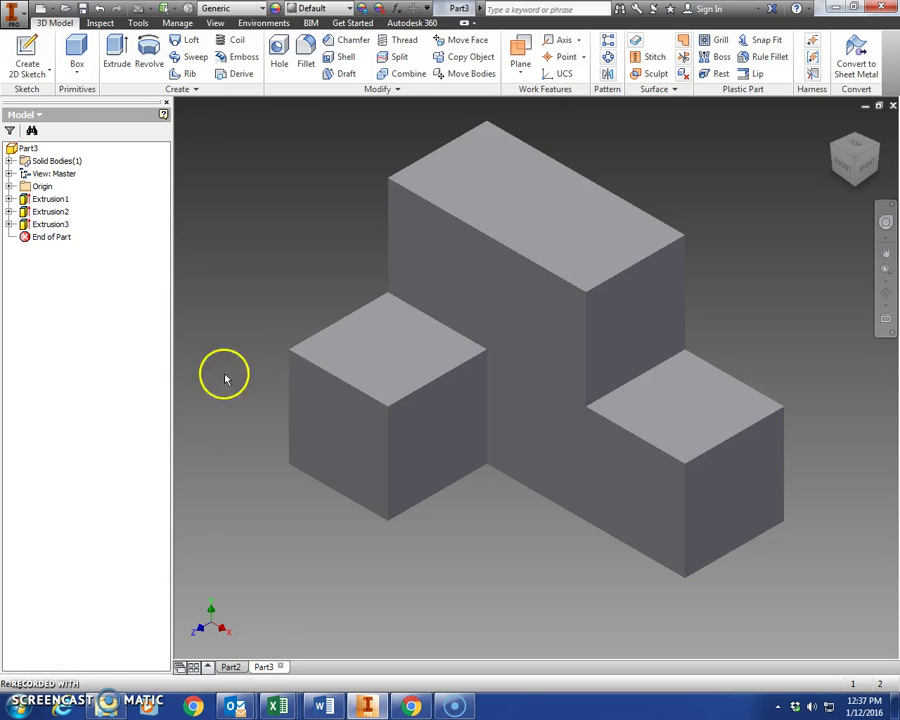
# Open Save As for Part3 with Z: as the location and select the existing file name.
pyautogui.click(10, 15)
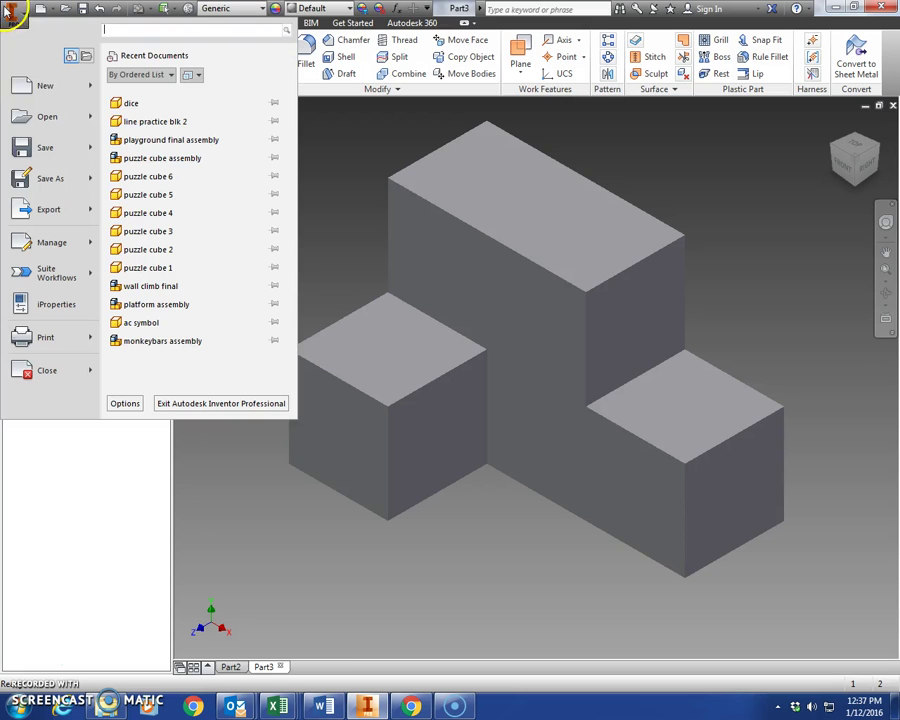
pyautogui.click(58, 177)
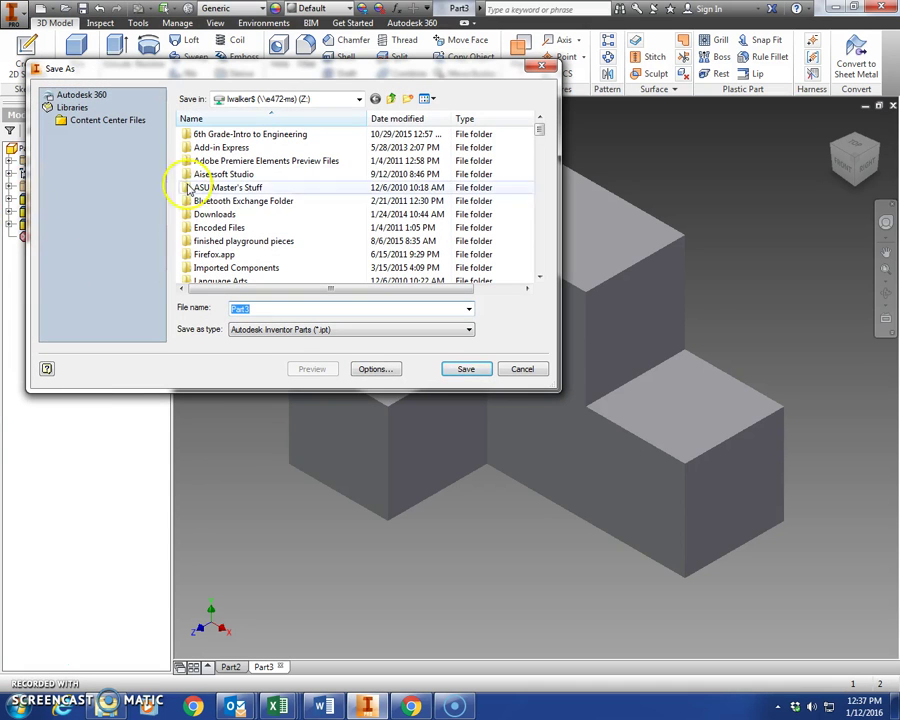
pyautogui.click(237, 99)
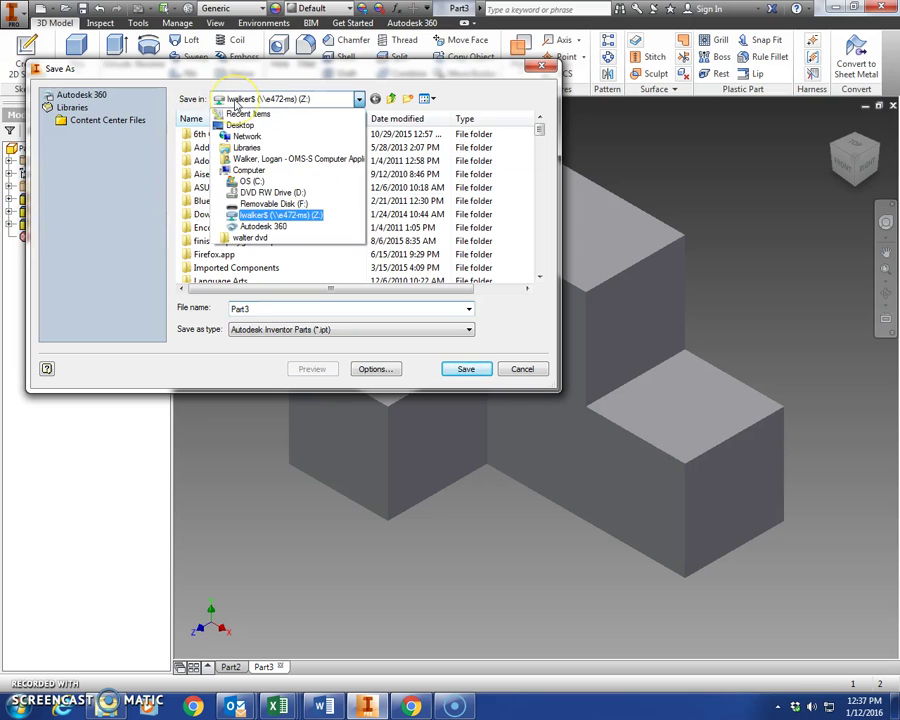
pyautogui.click(296, 217)
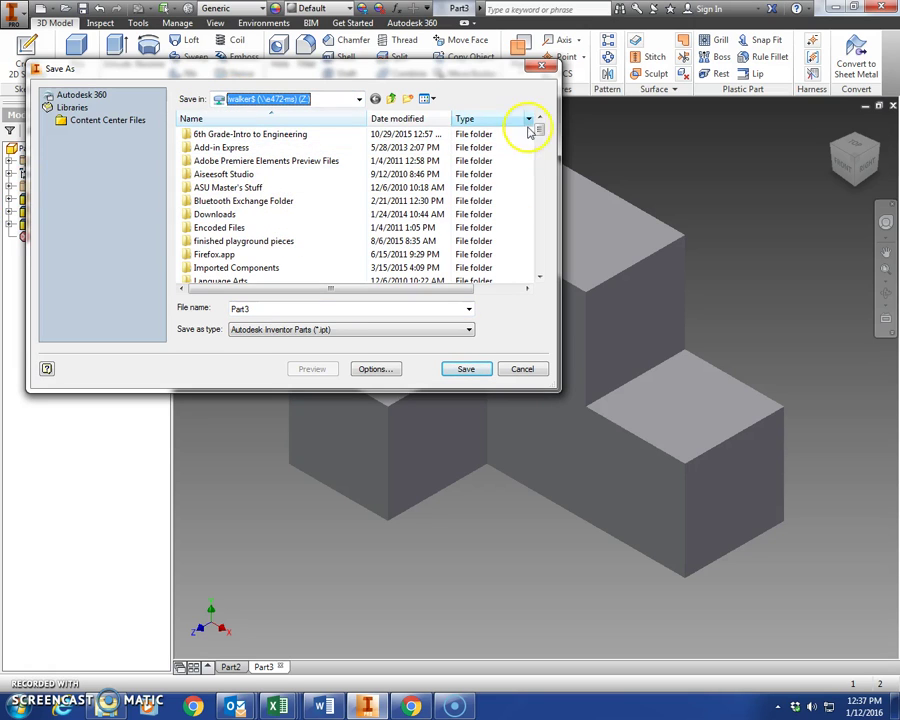
pyautogui.moveTo(537, 128); pyautogui.dragTo(541, 159)
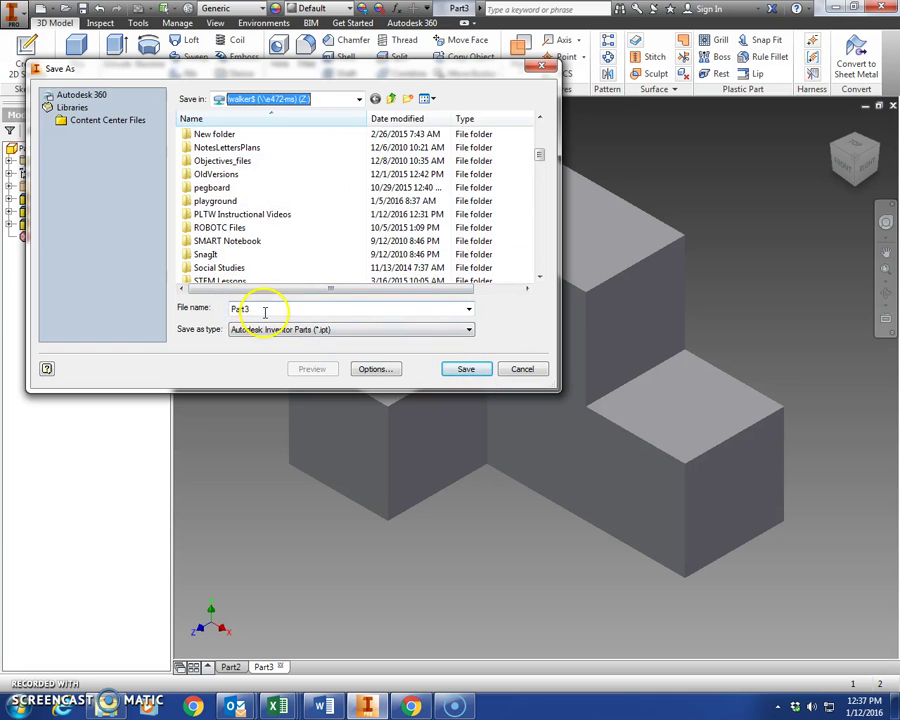
pyautogui.moveTo(265, 311); pyautogui.dragTo(213, 313)
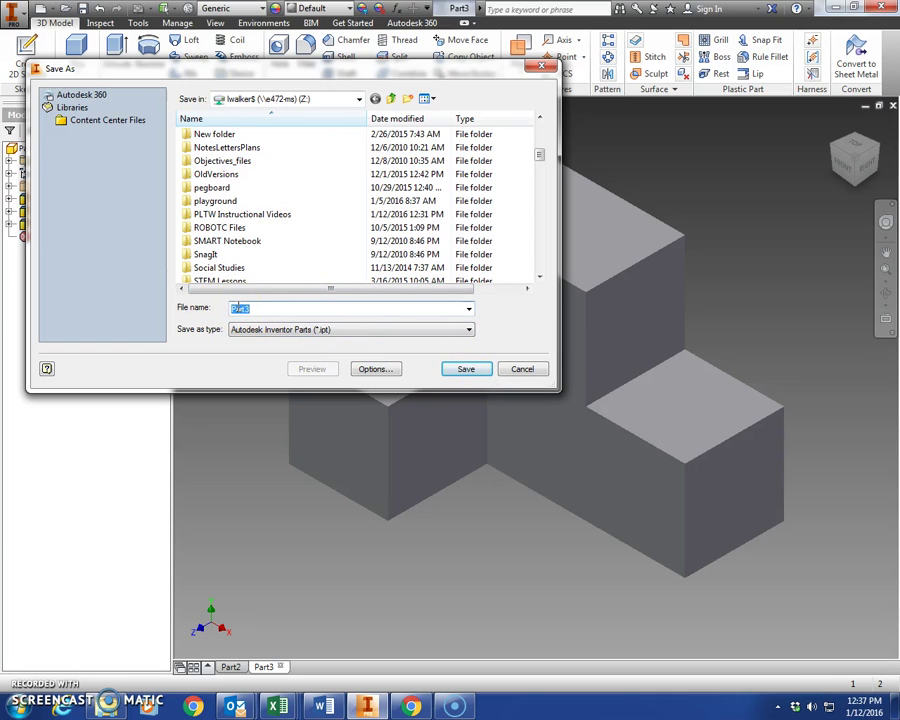